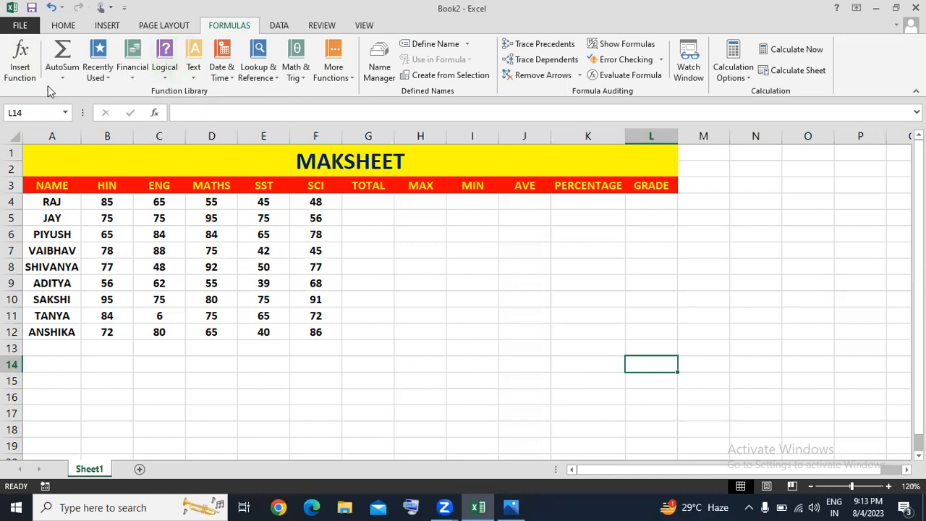
Examine the functions listed under AutoSum, Recently Used, Financial, Logical, Text, Date & Time, and Lookup & Reference.
left_click(56, 86)
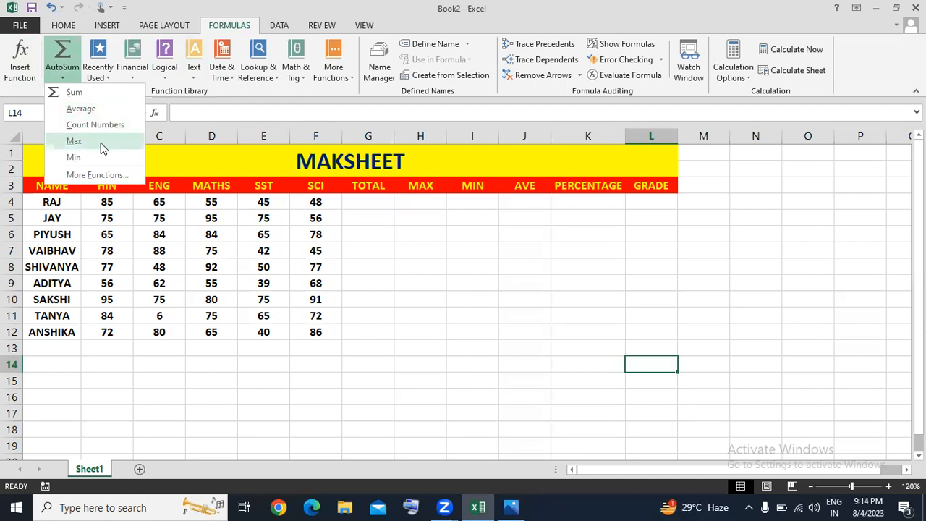
left_click(108, 78)
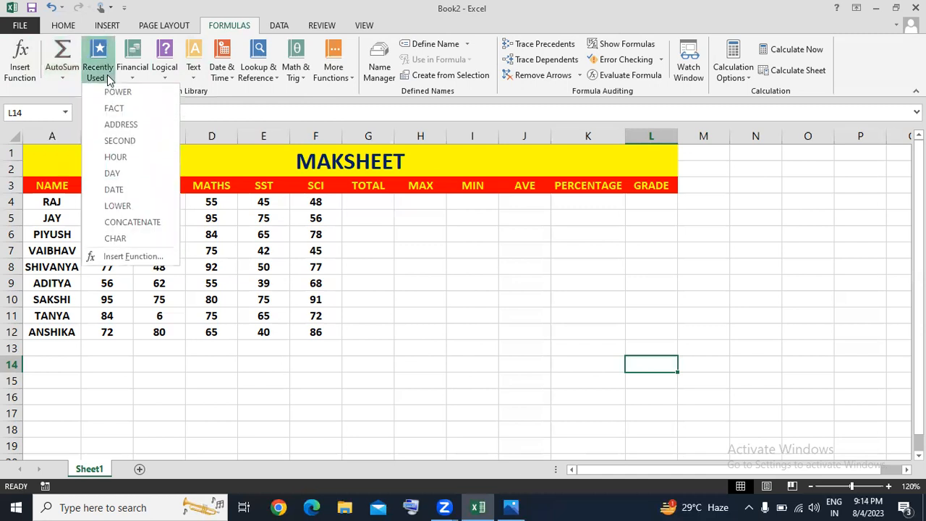
left_click(273, 94)
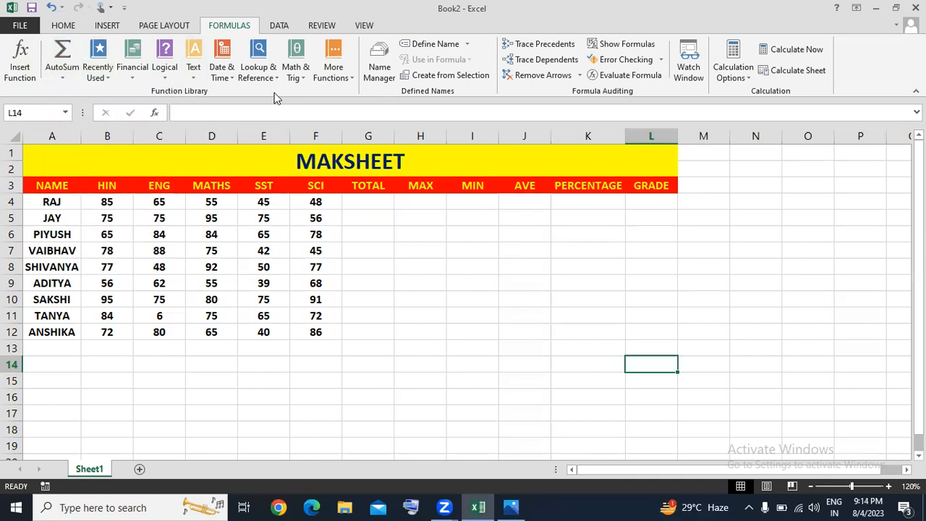
left_click(142, 83)
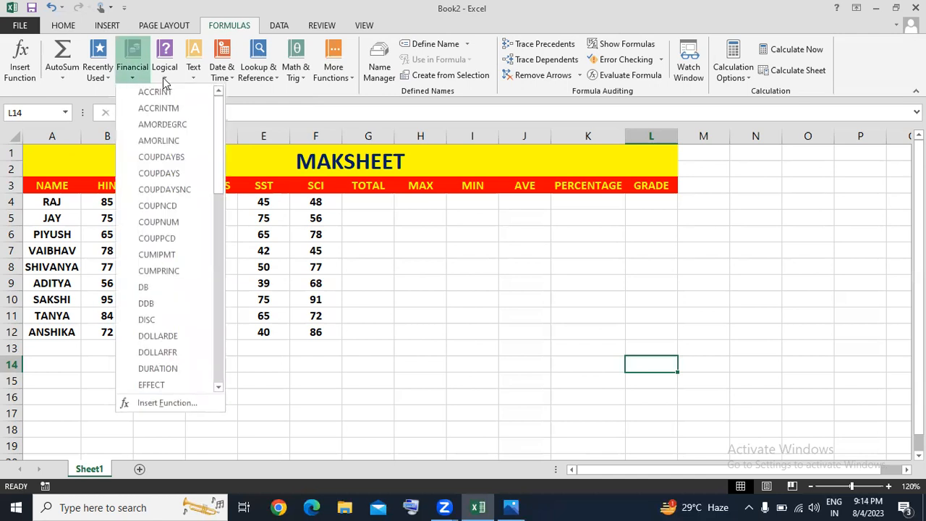
left_click(165, 82)
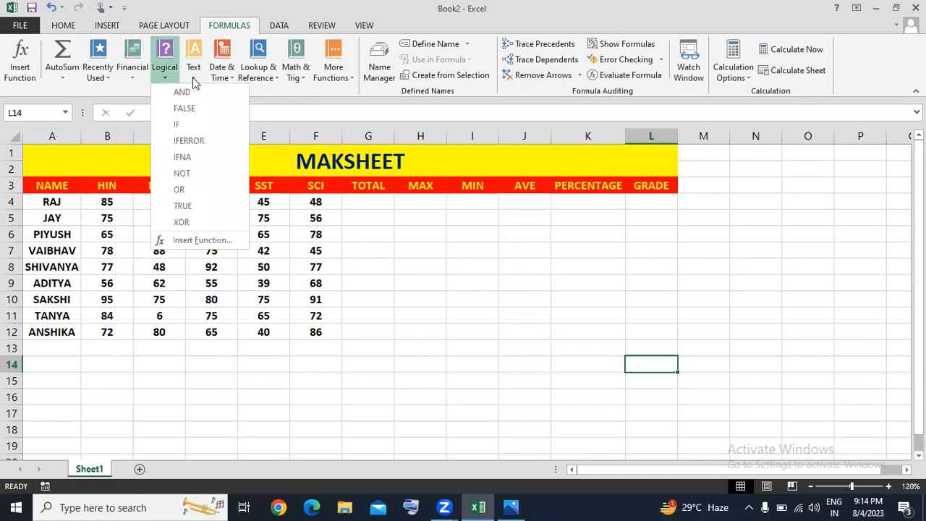
left_click(193, 79)
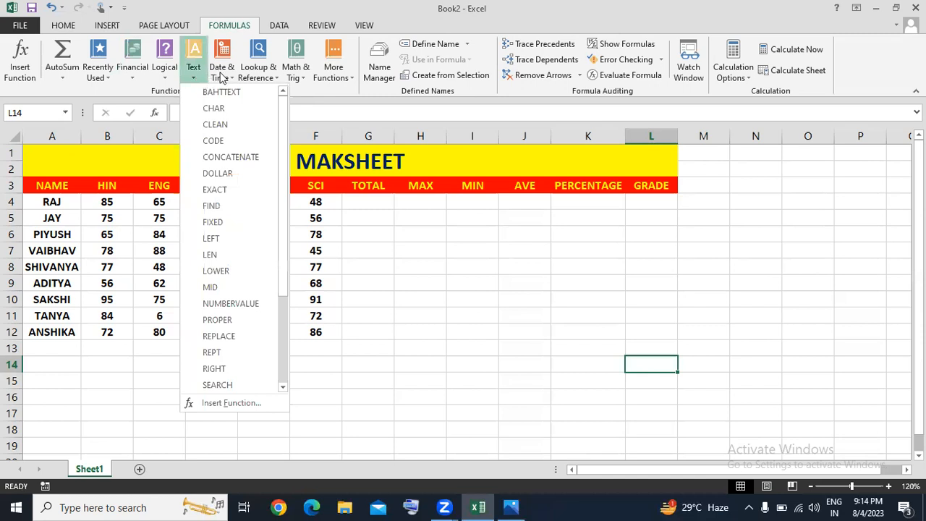
left_click(221, 76)
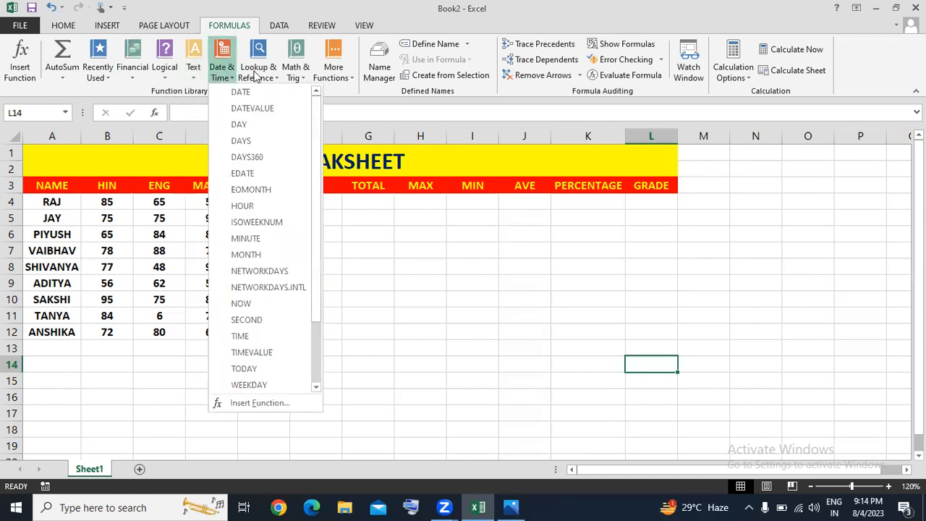
left_click(255, 75)
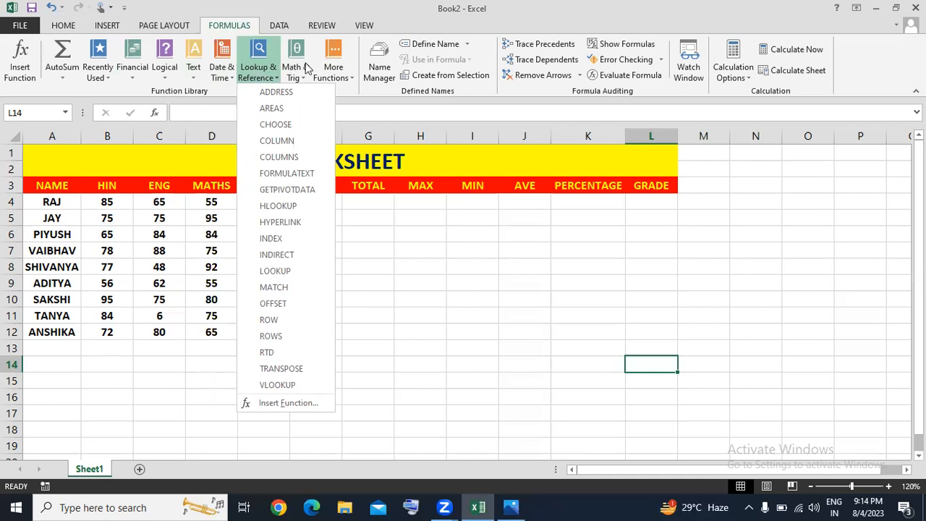
left_click(474, 272)
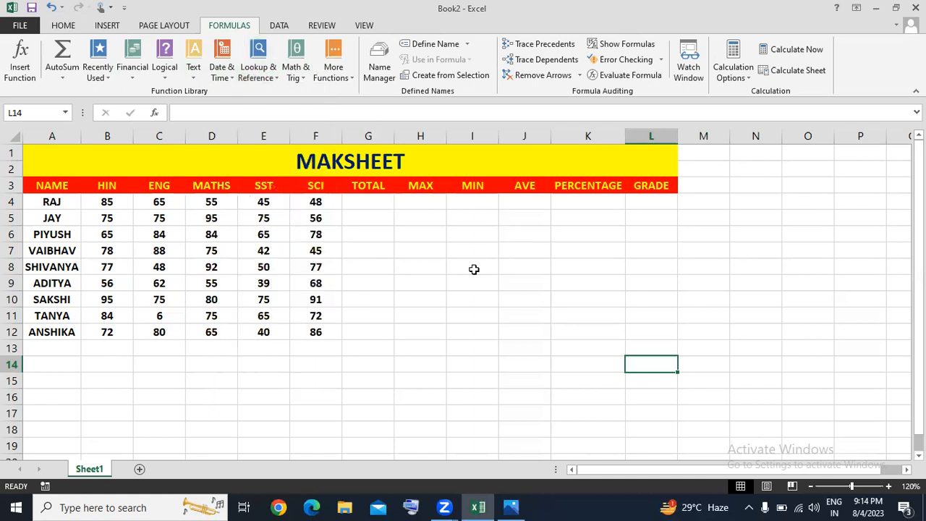
Total the first student's marks in cell G4 with the AutoSum Sum function over B4:F4.
left_click(367, 204)
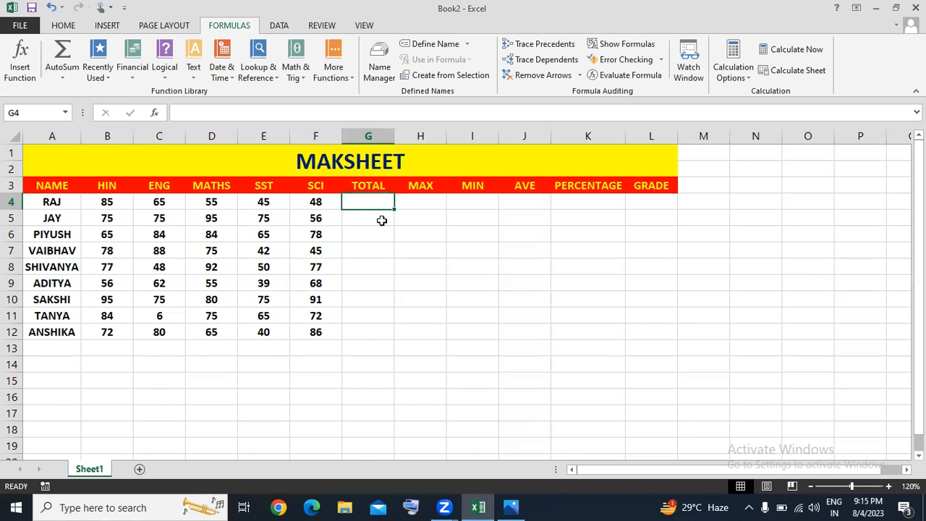
left_click(48, 80)
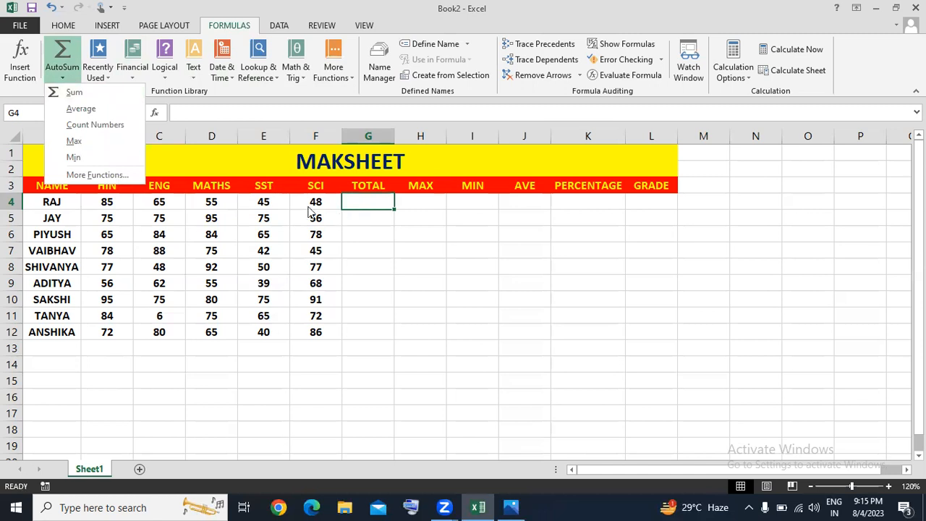
left_click(132, 99)
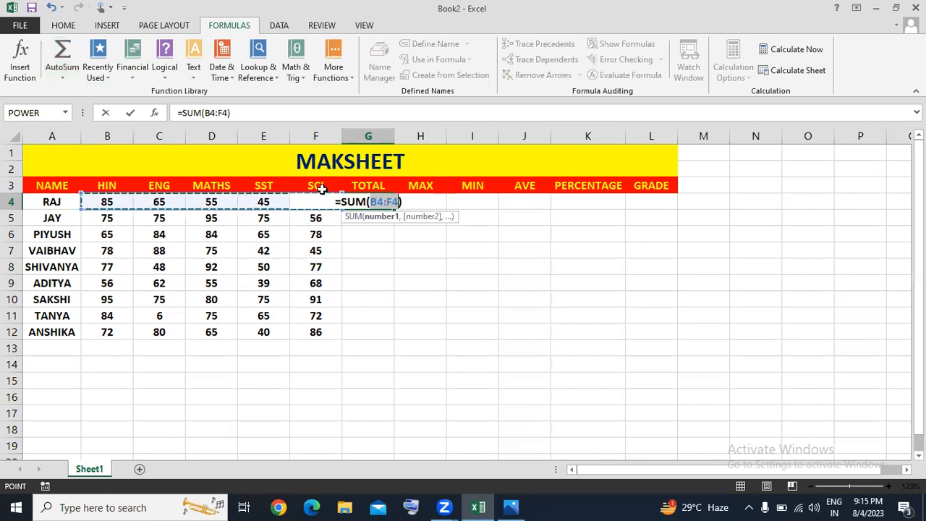
key("Return")
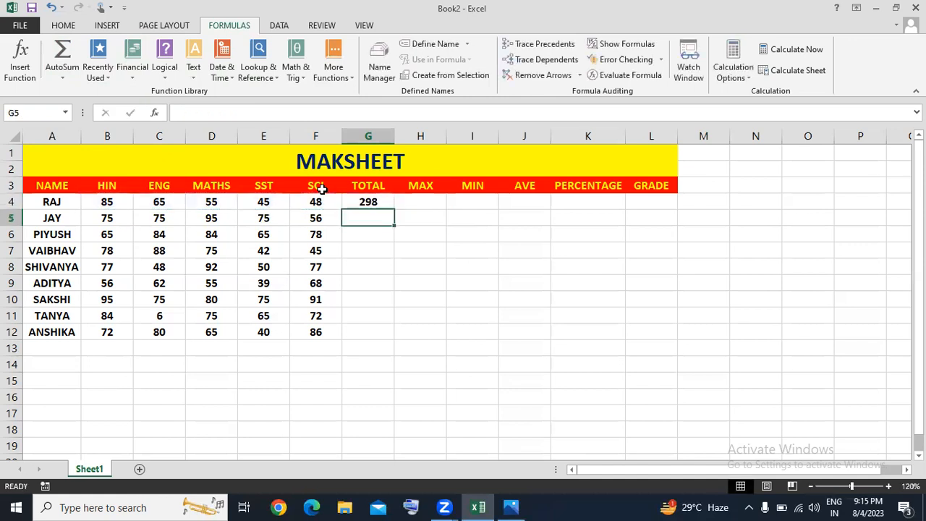
left_click(349, 205)
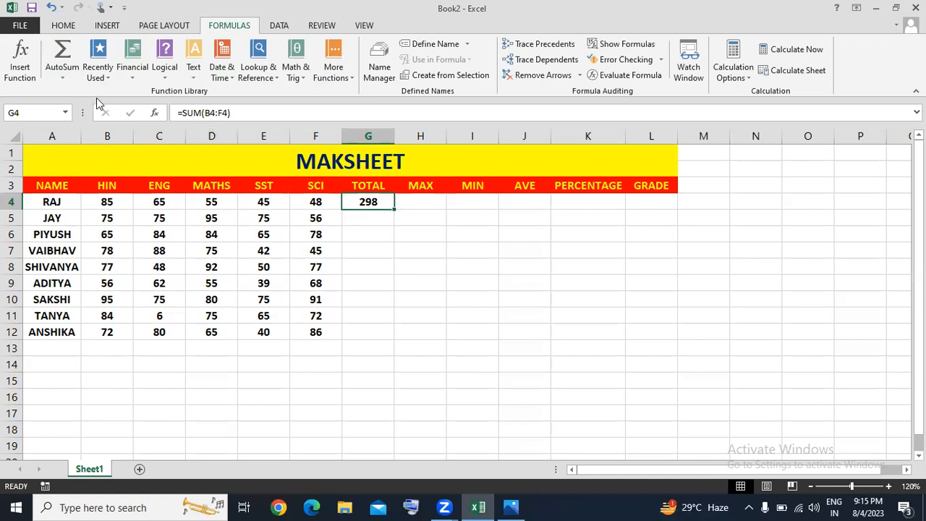
Enter the formula =SUM(B5,C5,D5,E5,F5) in cell G5 to total the second student's marks from individual cell references.
left_click(363, 217)
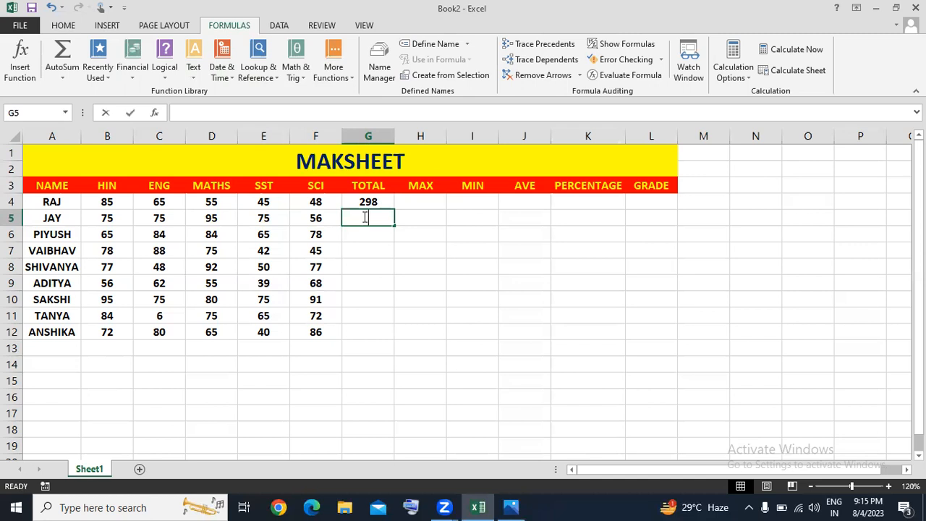
type("=")
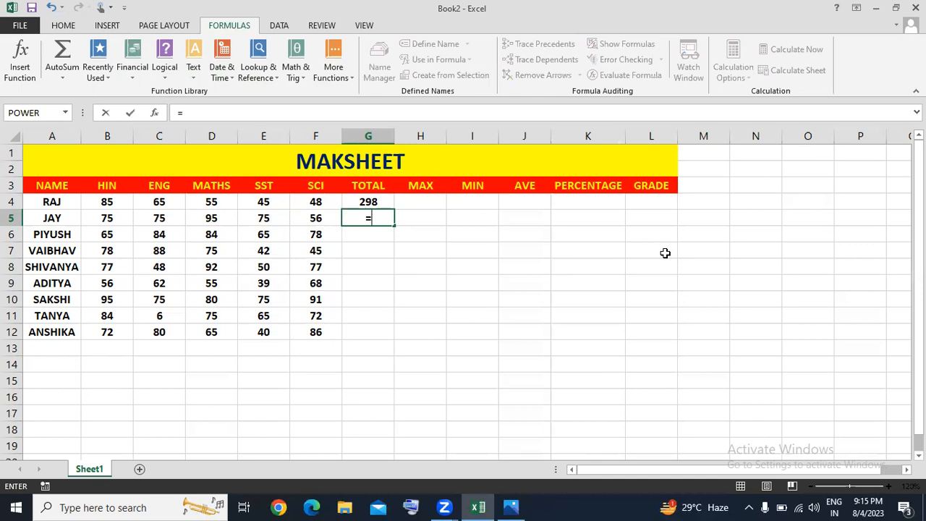
type("S")
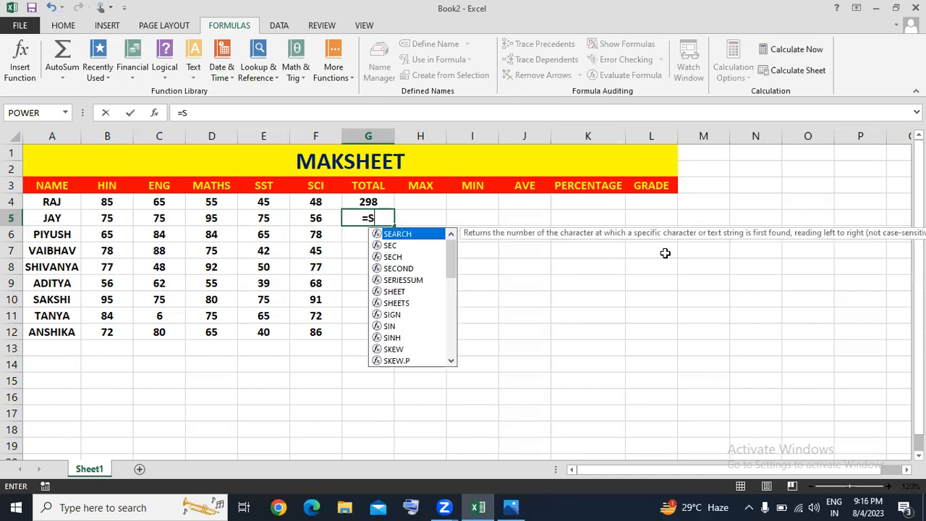
type("UM")
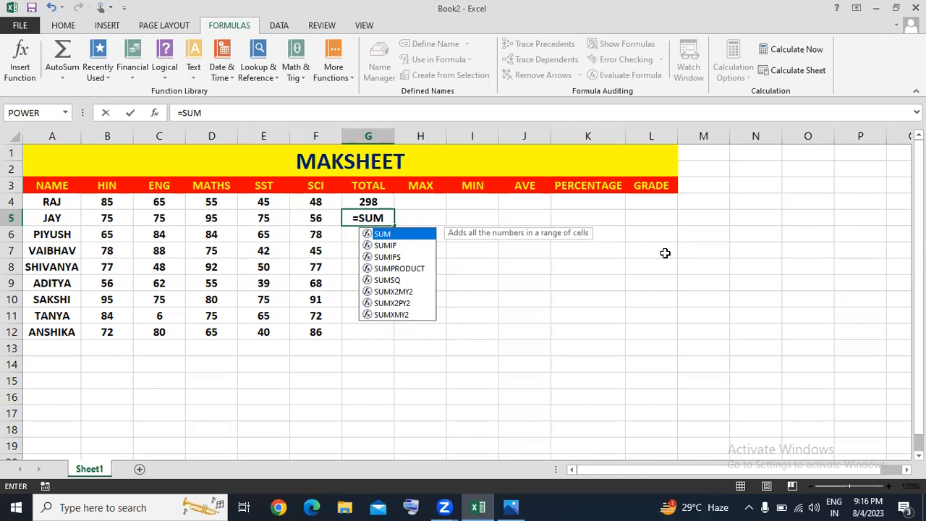
type("(")
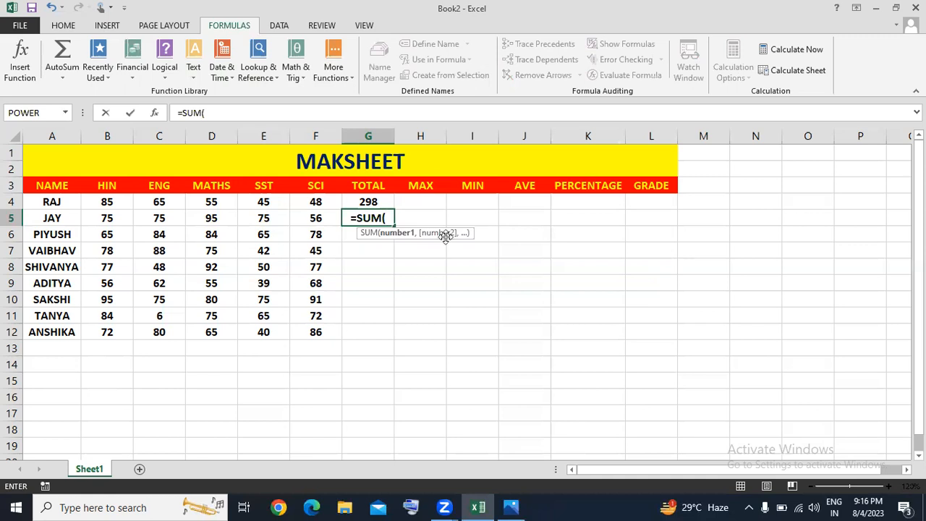
left_click(96, 215)
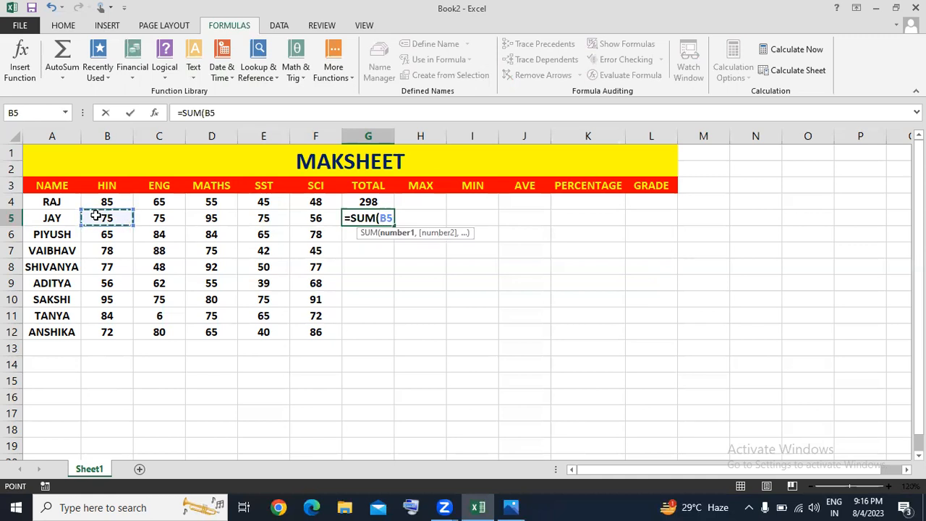
type(",")
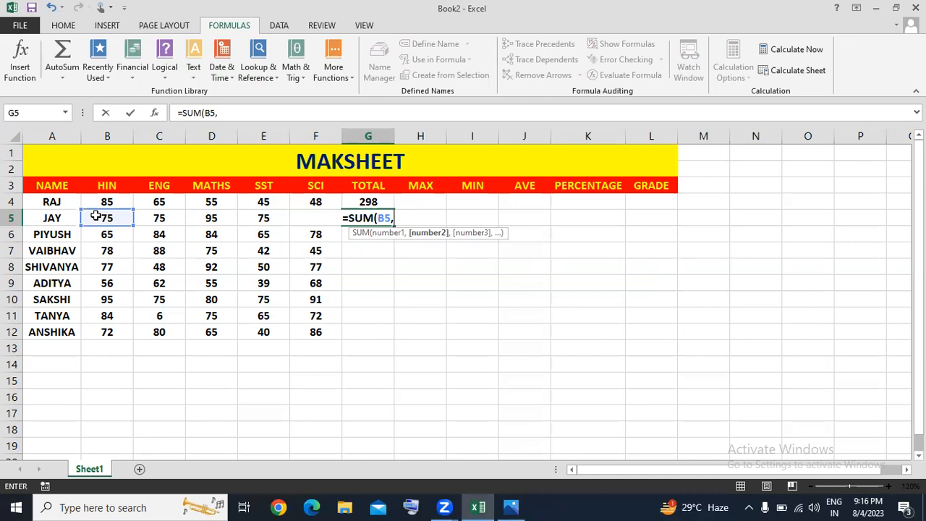
left_click(156, 216)
type(",")
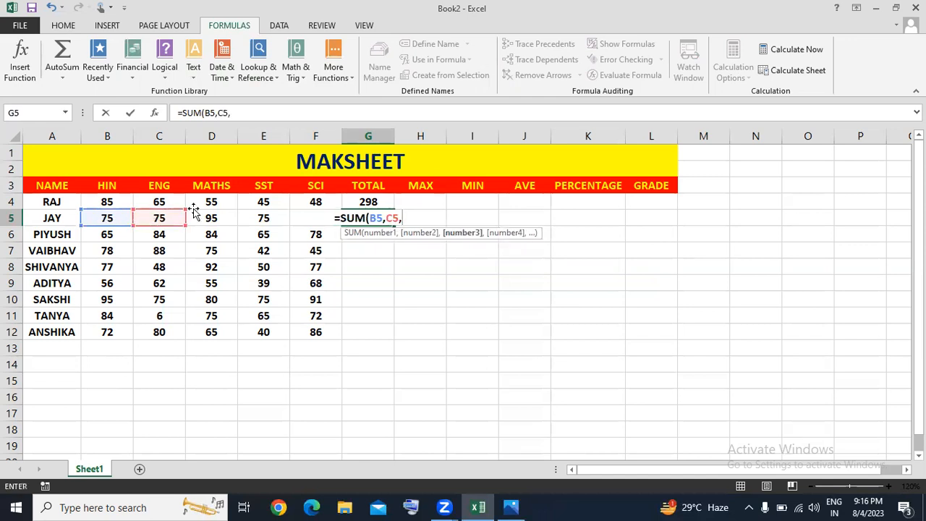
left_click(221, 225)
type(",")
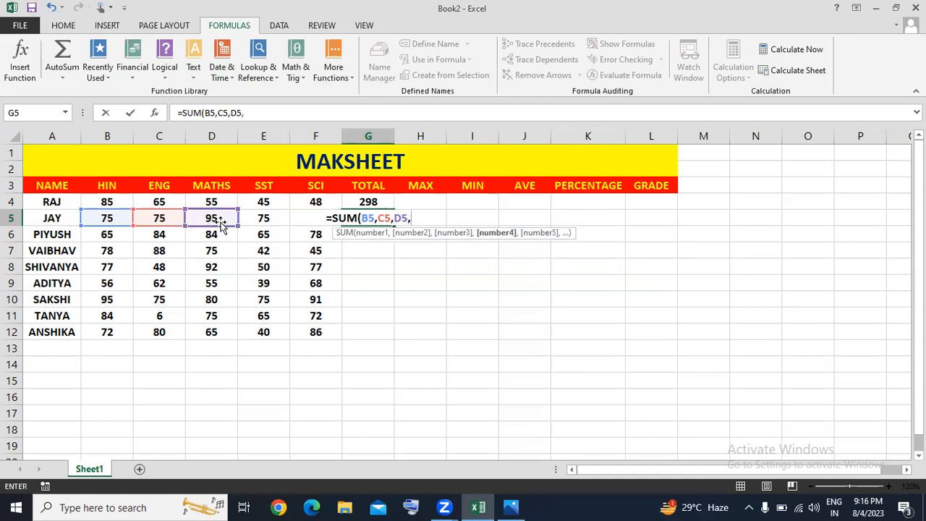
left_click(250, 216)
type(",")
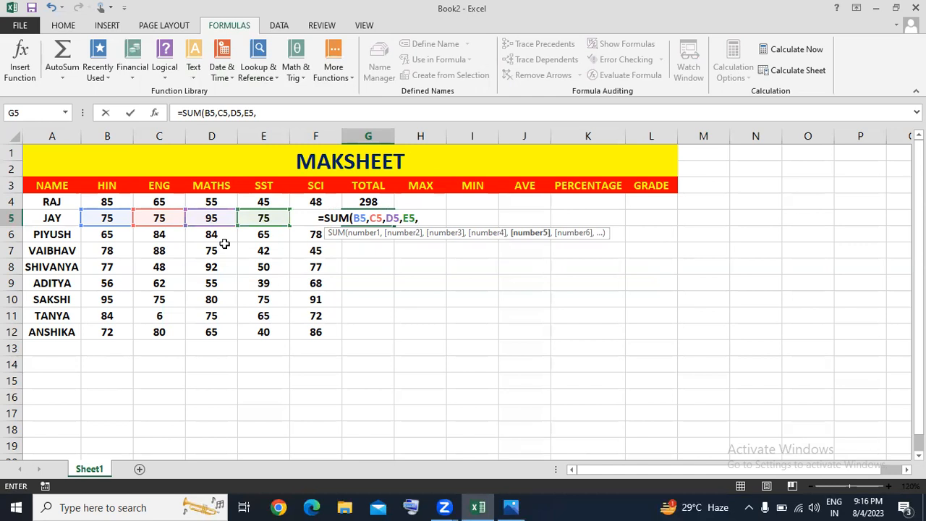
key("shift+Left")
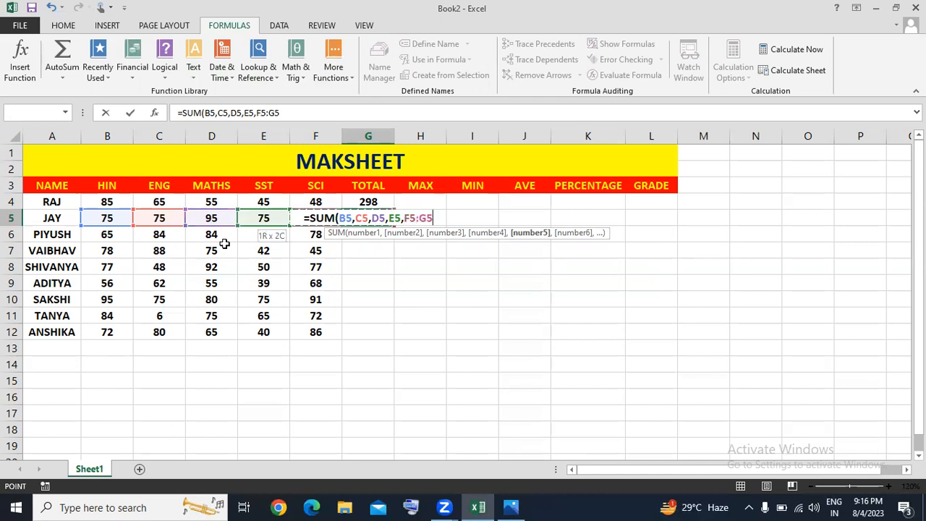
key("shift+Left")
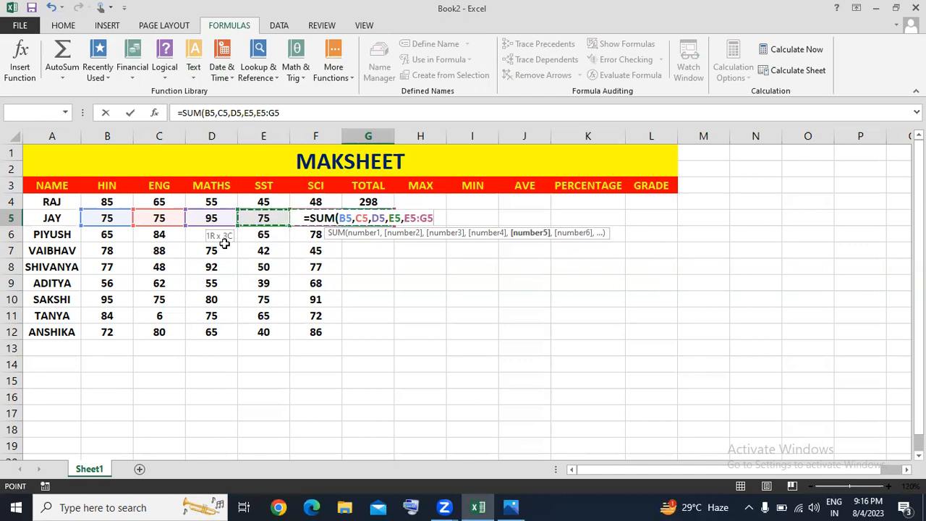
key("Right")
key("Left")
key("Left")
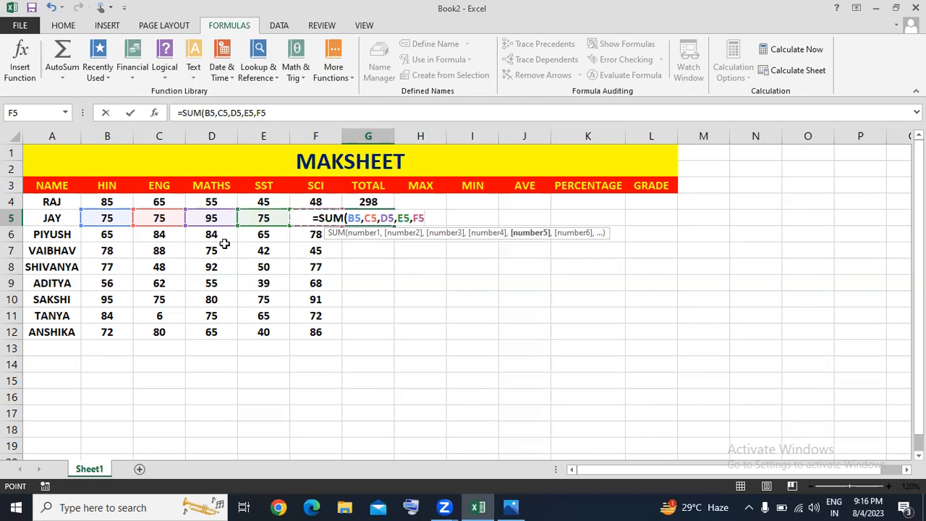
type(")")
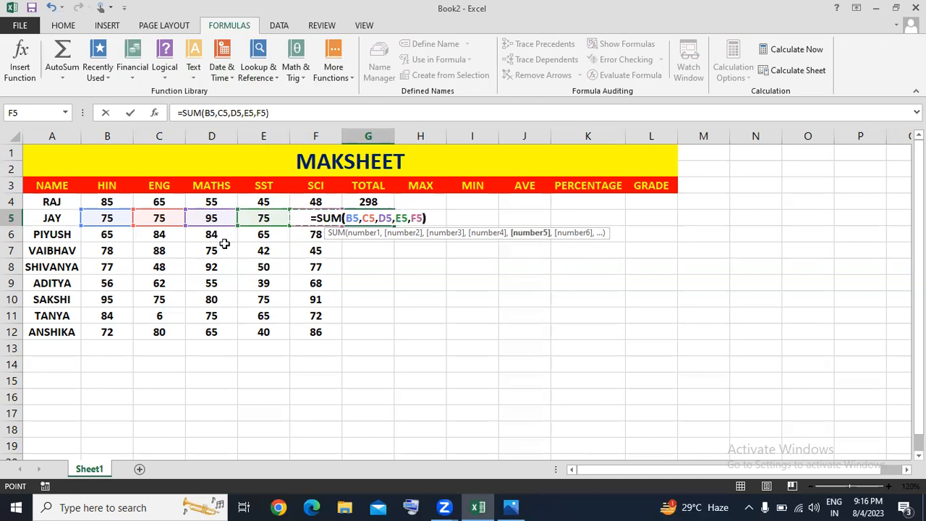
key("Return")
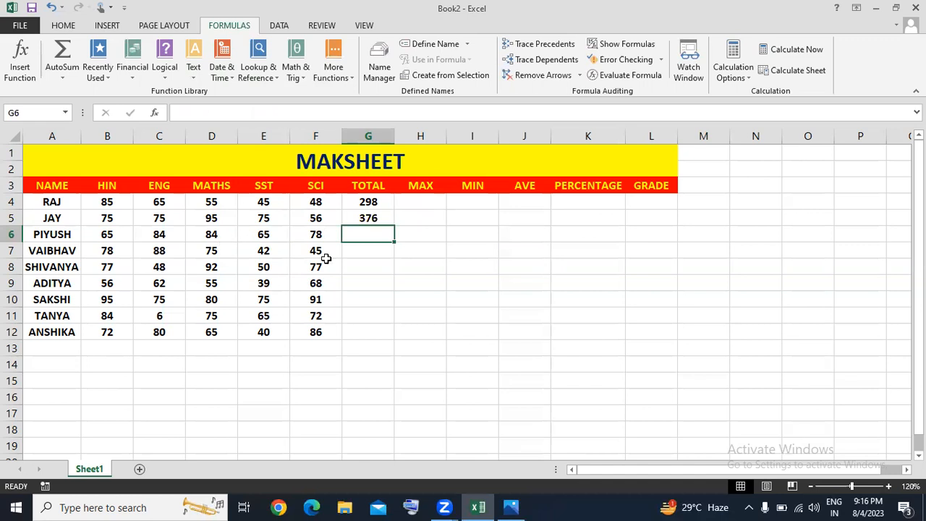
Enter the formula =SUM(B7:F7) in cell G7 to total the marks in row 7 as a range.
left_click(356, 251)
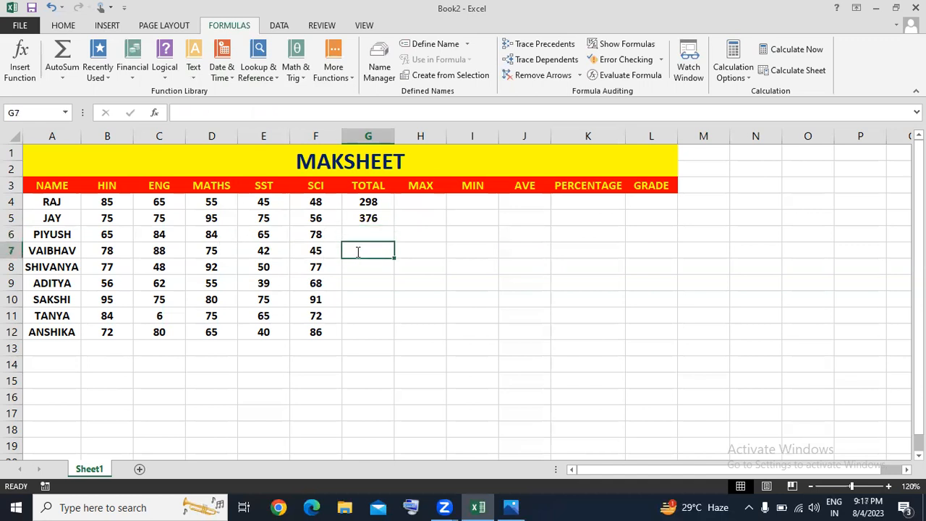
type("=SUM")
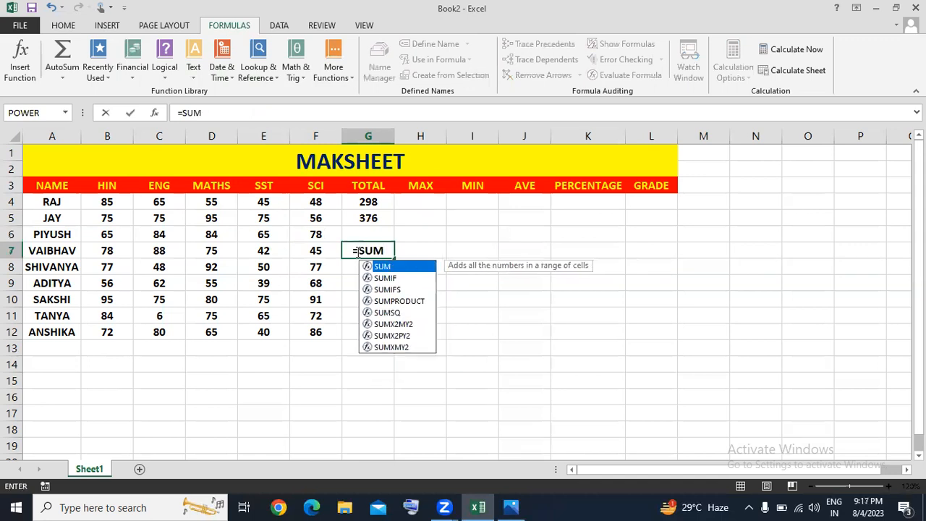
type("(")
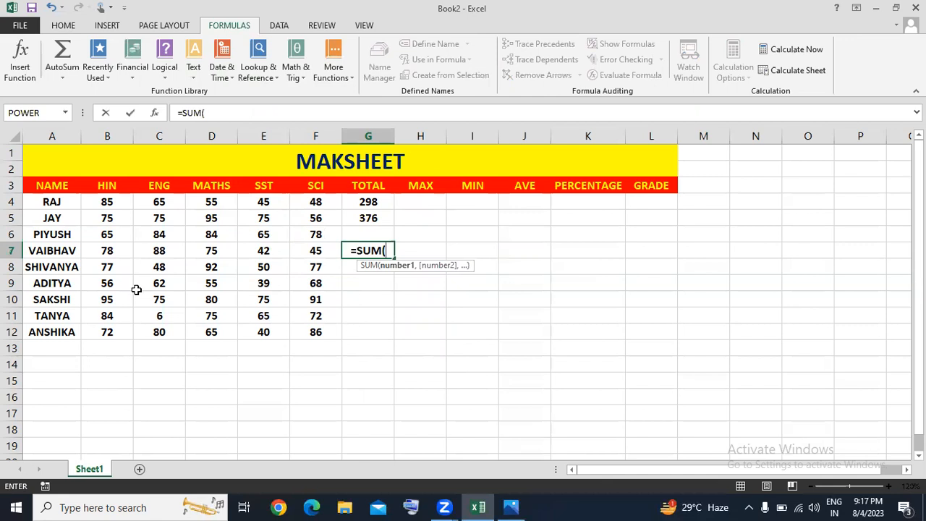
left_click(89, 250)
left_click_drag(88, 250, 312, 253)
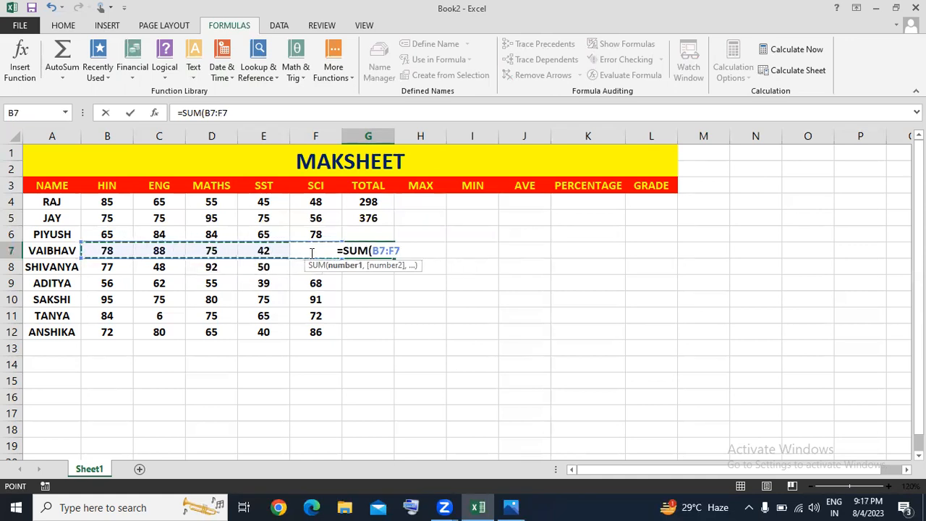
type(")")
key("Return")
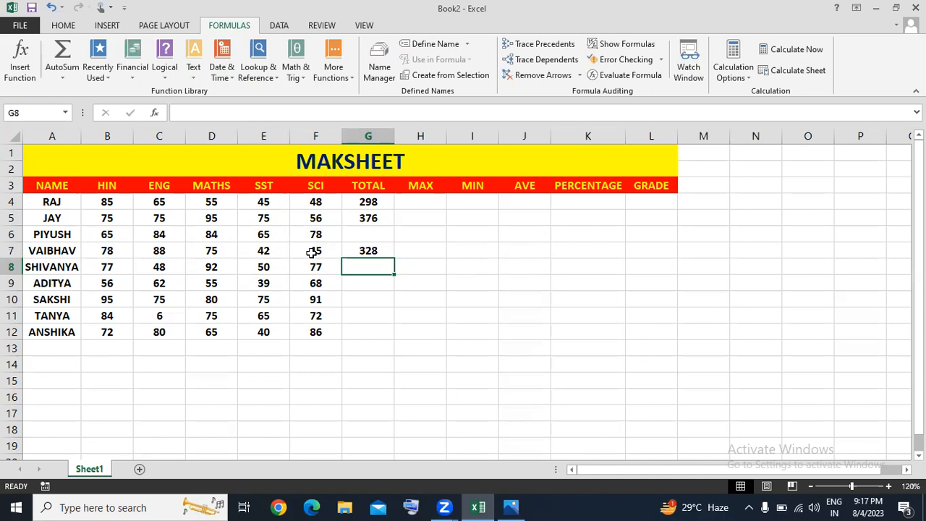
left_click(372, 249)
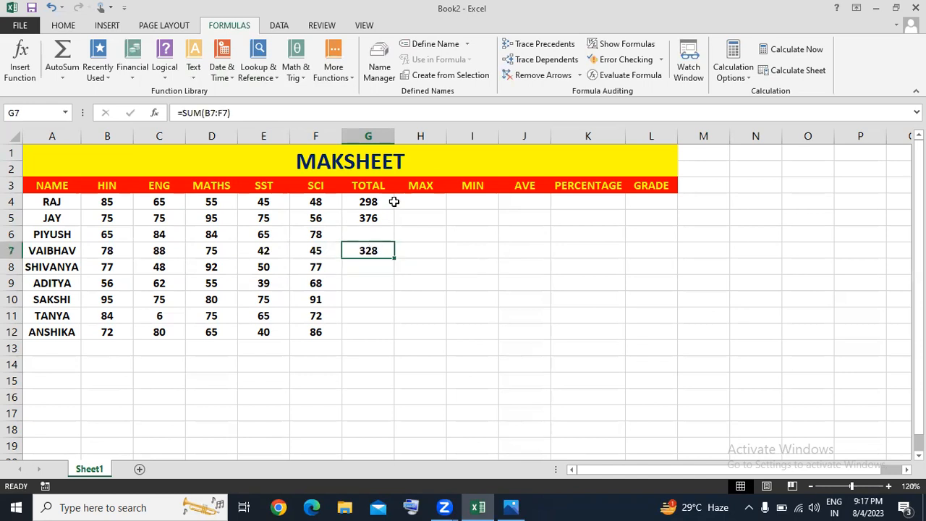
Clear the totals in G5:G7 and fill the SUM formula from cell G4 down through G12.
left_click(389, 212)
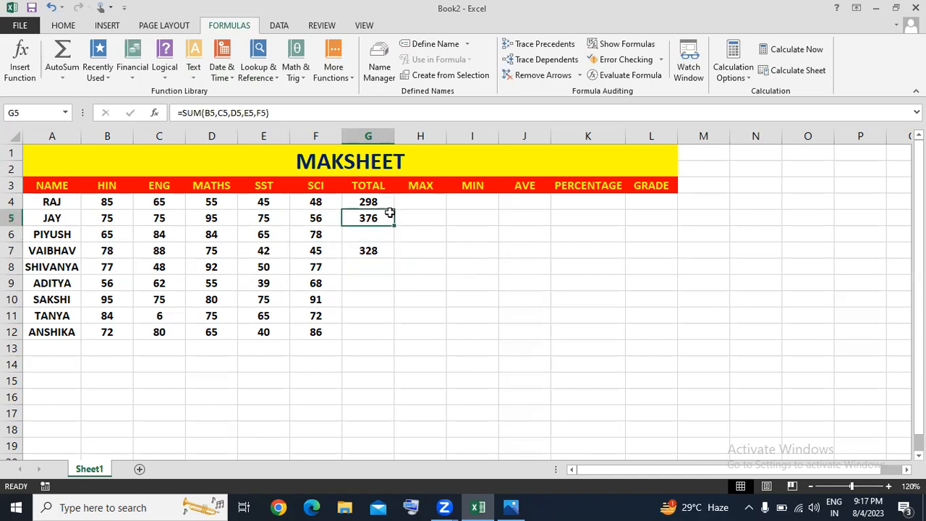
left_click_drag(389, 212, 369, 249)
key("Delete")
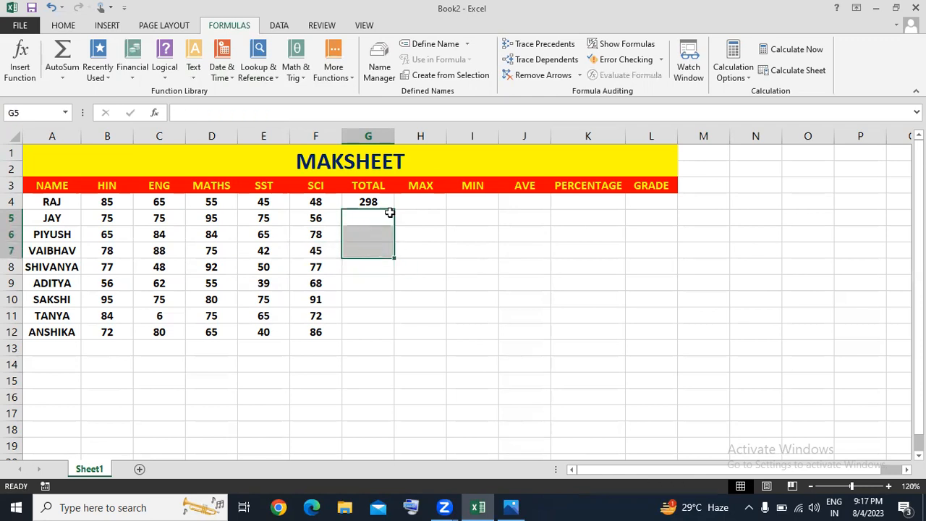
left_click(413, 221)
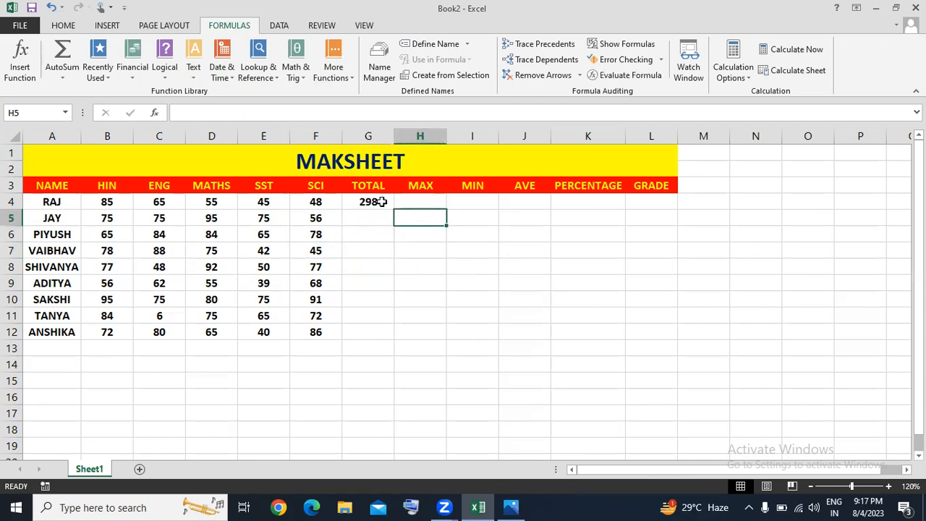
left_click(381, 201)
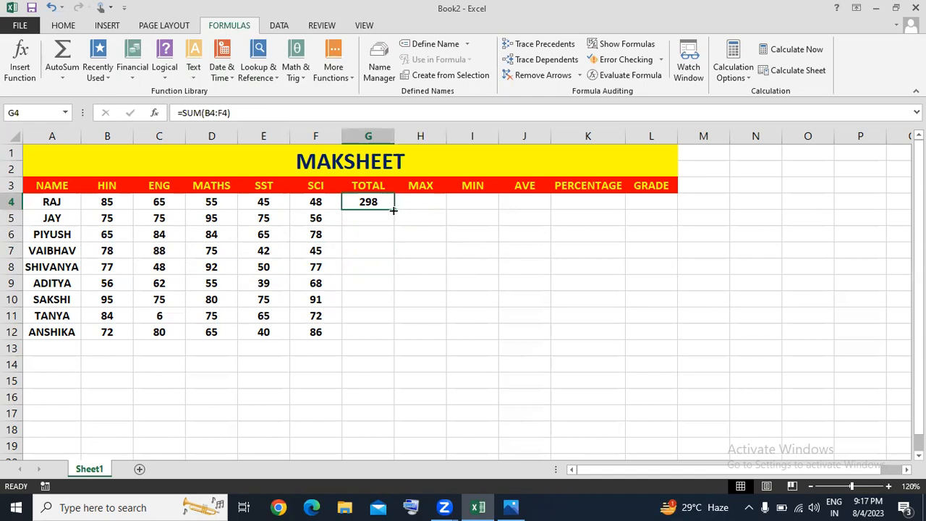
left_click_drag(393, 210, 373, 335)
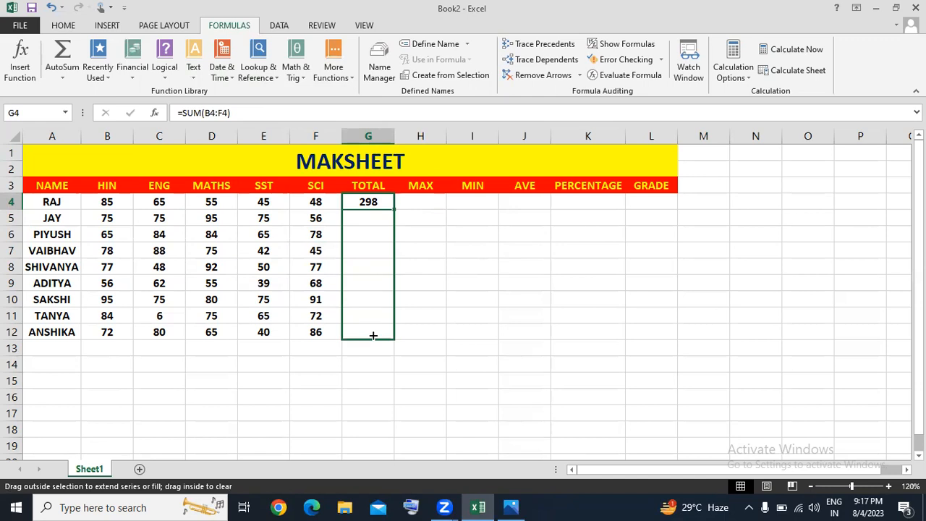
left_click_drag(374, 335, 371, 333)
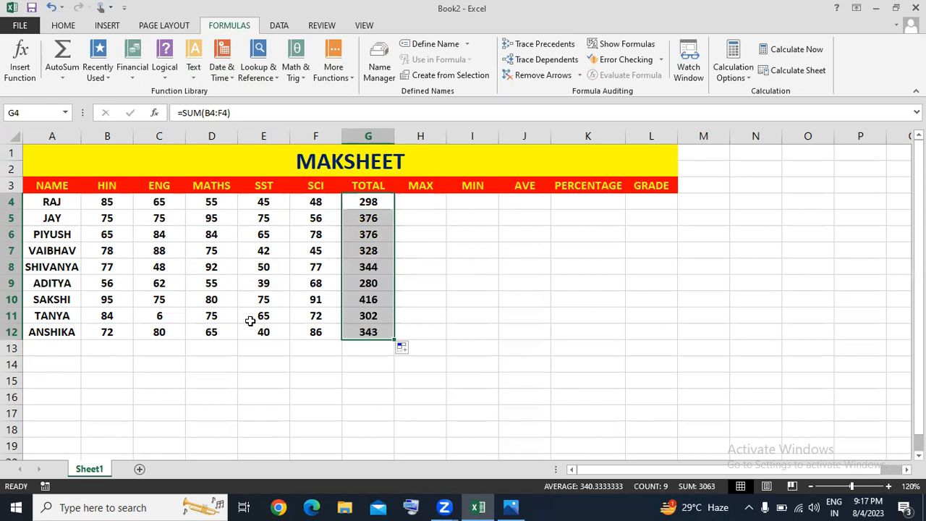
Change the English mark in cell C8 to 80 and check the total formula in G8.
left_click(166, 263)
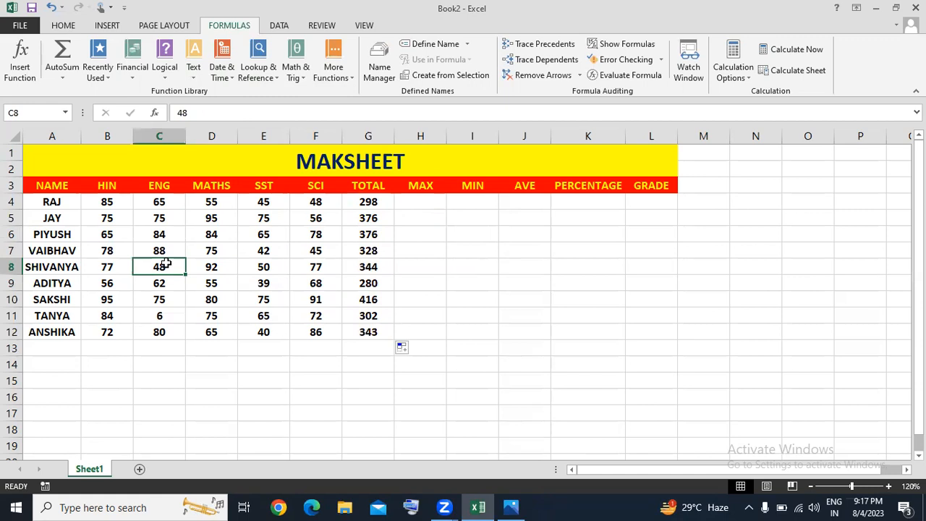
type("80")
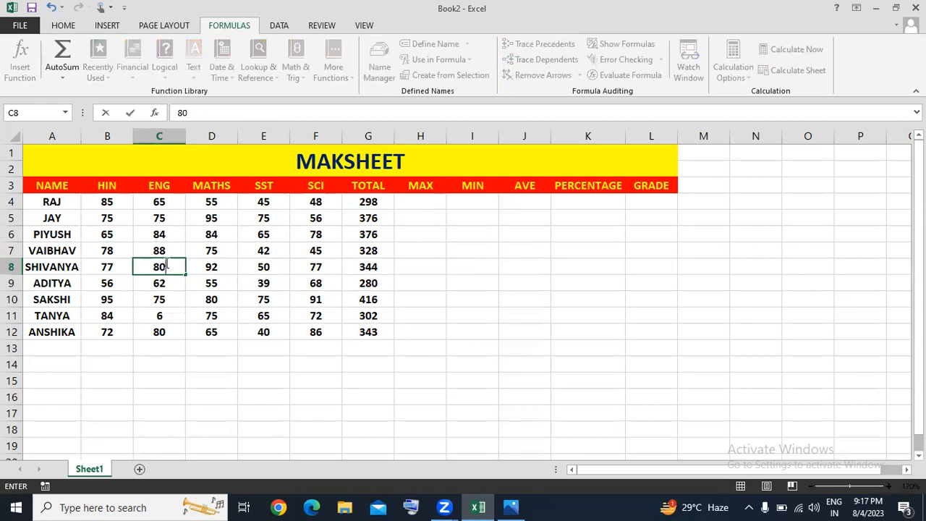
key("Return")
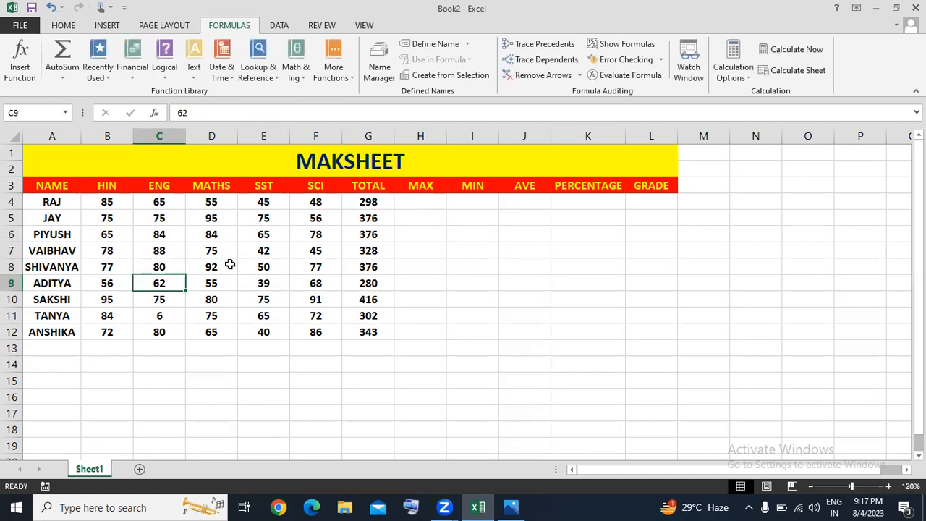
left_click(386, 261)
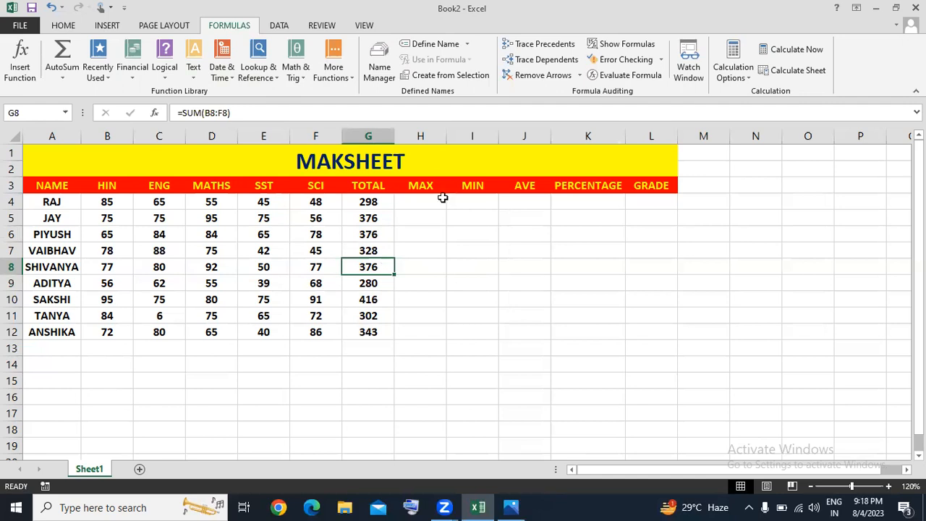
Try the formula =MAXIMUM(B4:F4) in cell H4 for the first student's highest mark, and clear the cell.
left_click(418, 198)
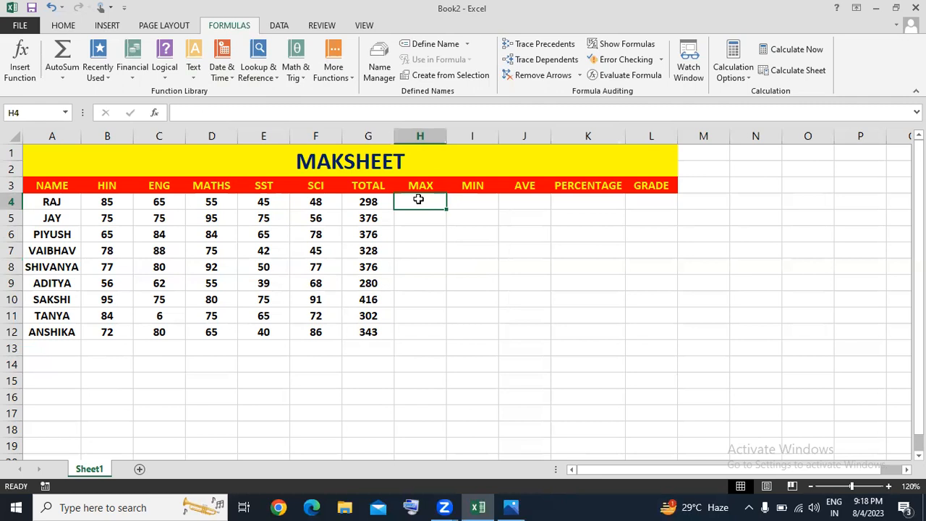
type("=")
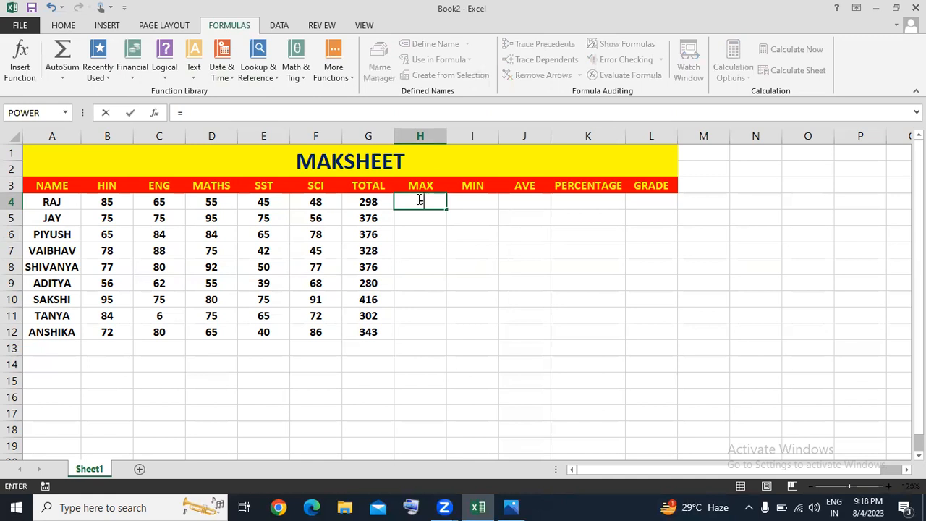
type("MAX")
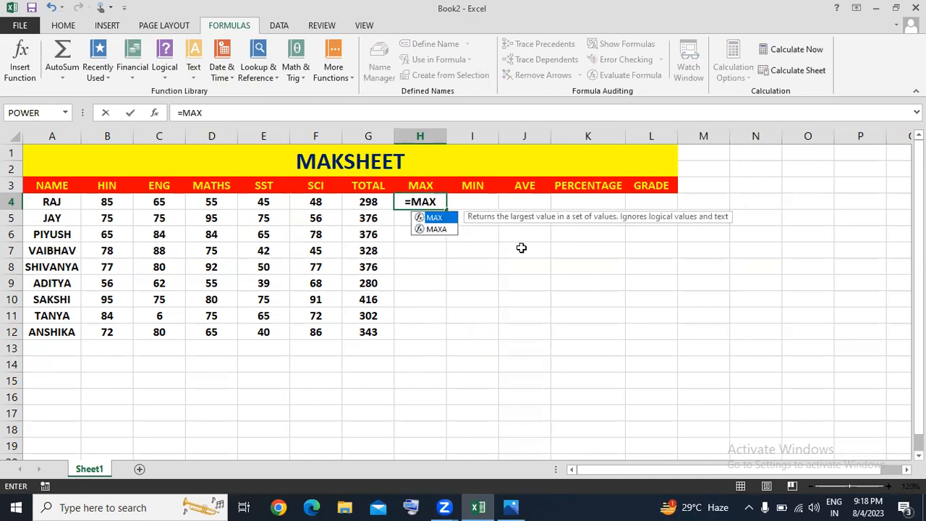
type("IMUN")
key("BackSpace")
type("M(")
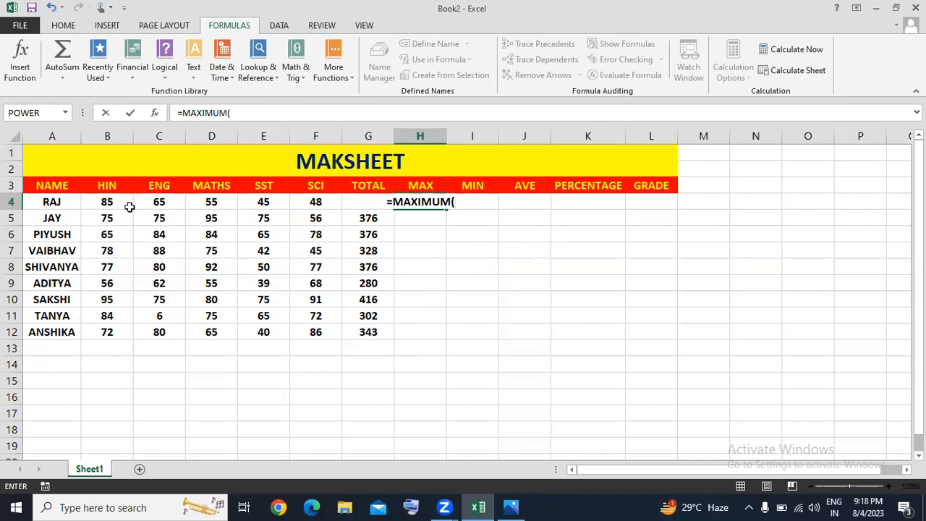
left_click_drag(113, 203, 300, 210)
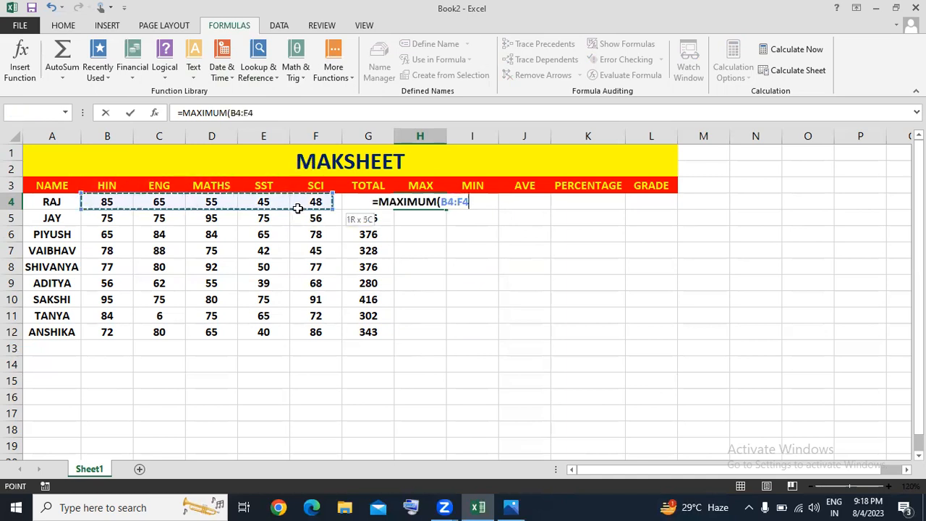
type(")")
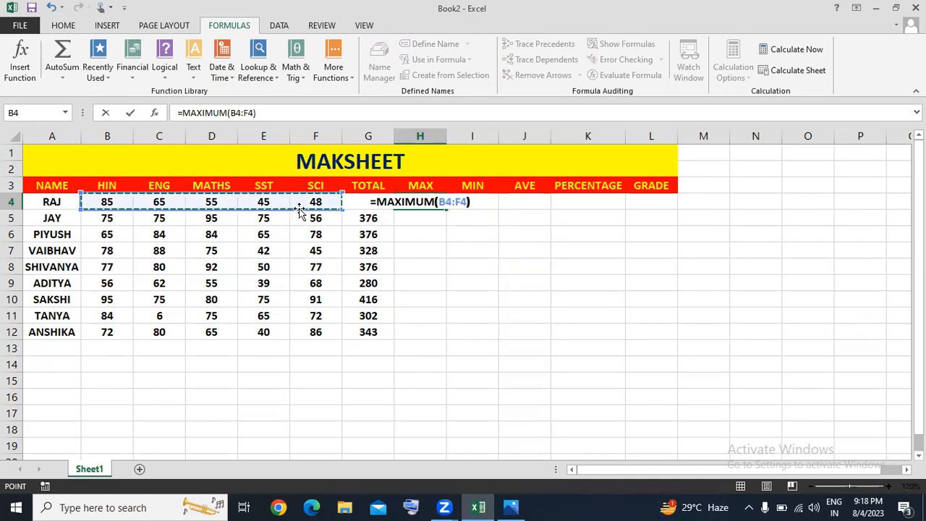
key("Return")
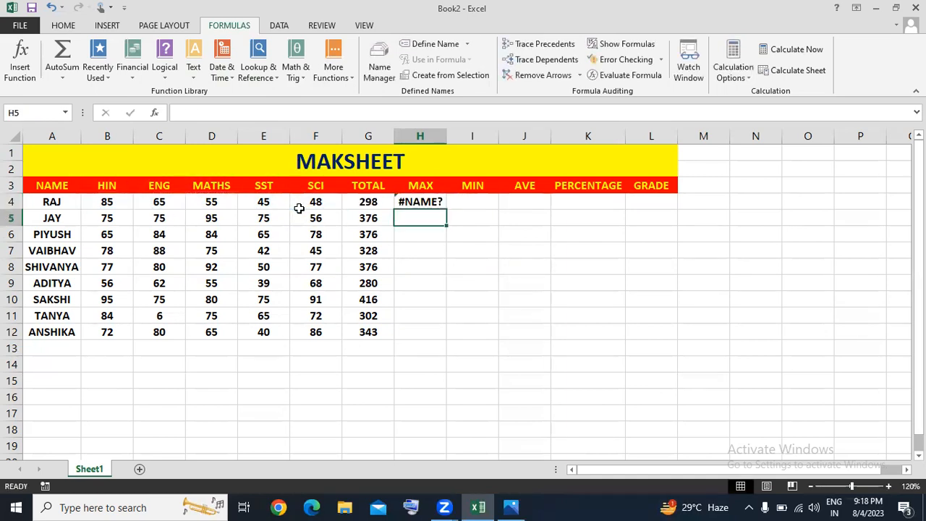
left_click(440, 204)
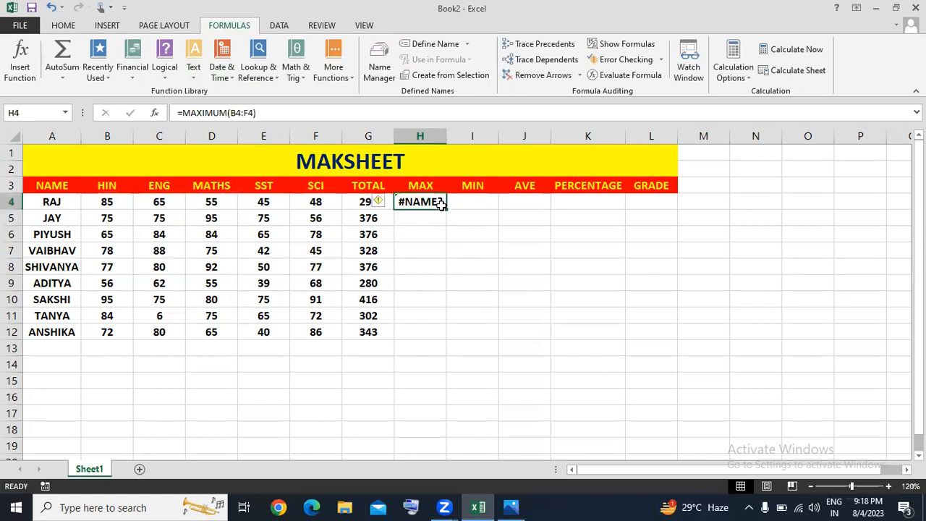
key("Delete")
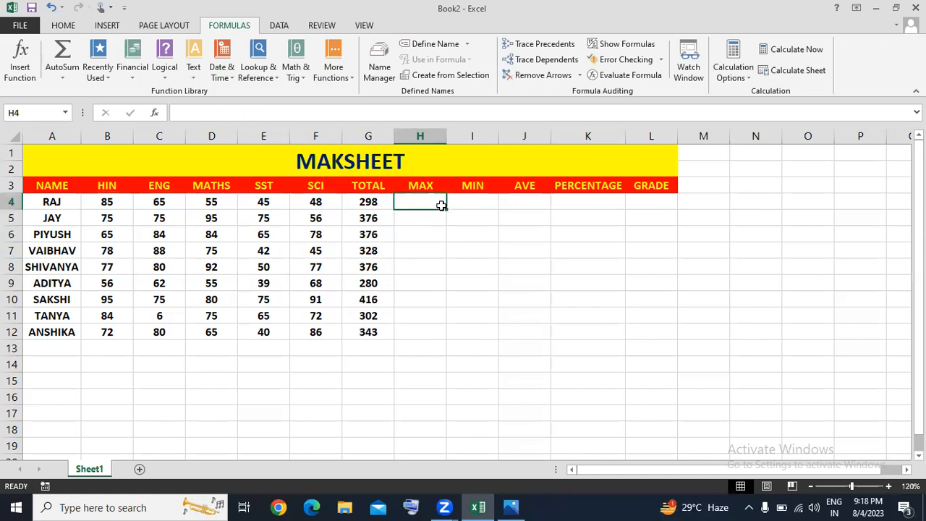
Enter =MAX(B4:F4) in cell H4 for the first student's highest mark and fill it down through H12.
type("=")
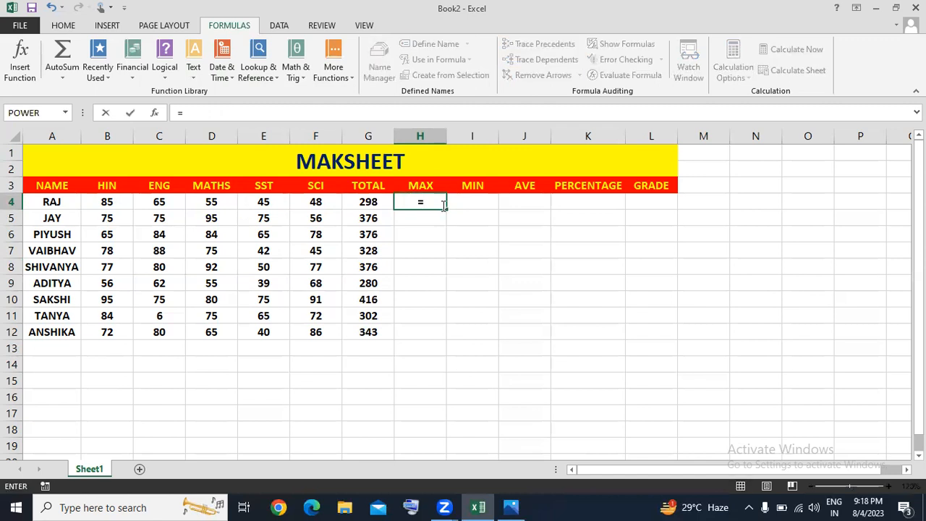
type("MAX")
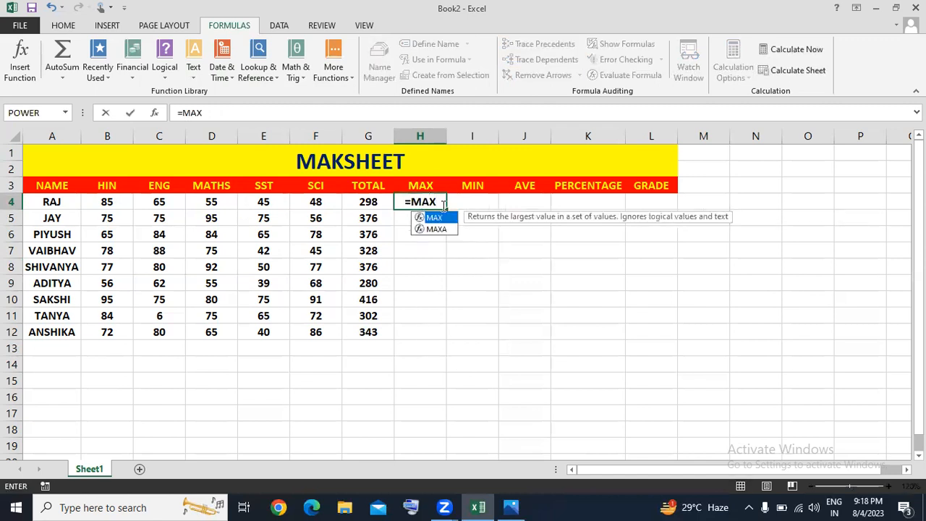
type("(")
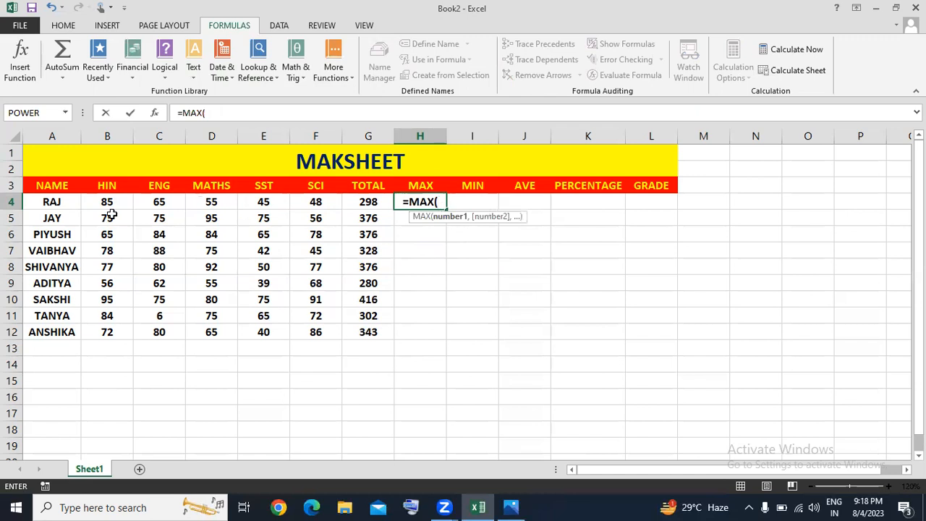
left_click_drag(108, 206, 336, 207)
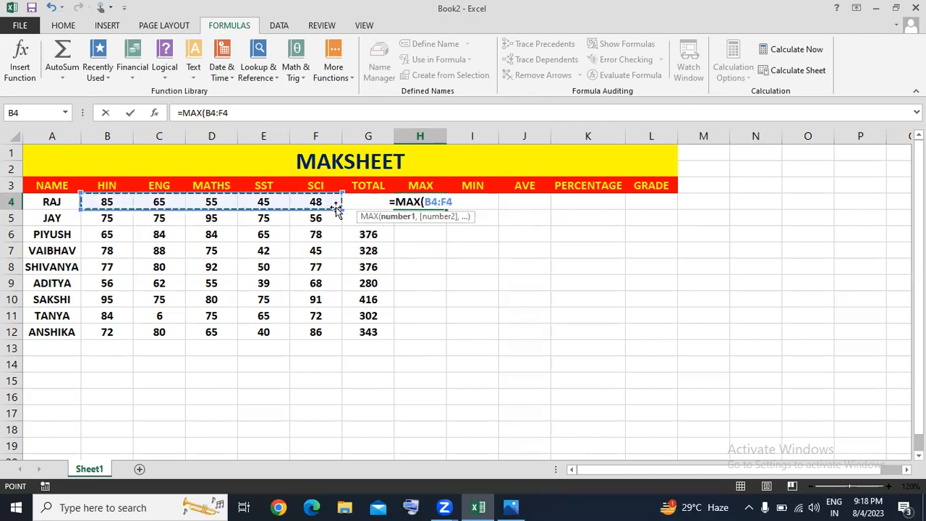
type(")")
key("Return")
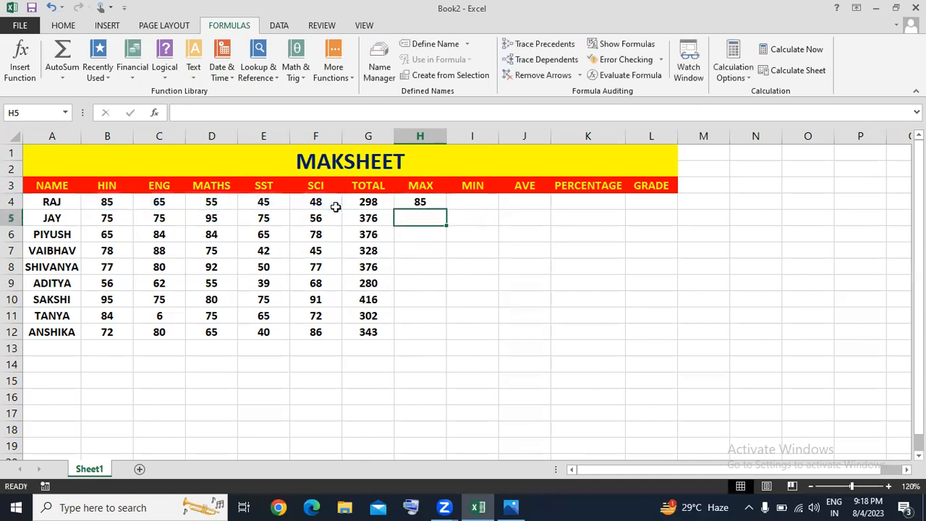
left_click(422, 202)
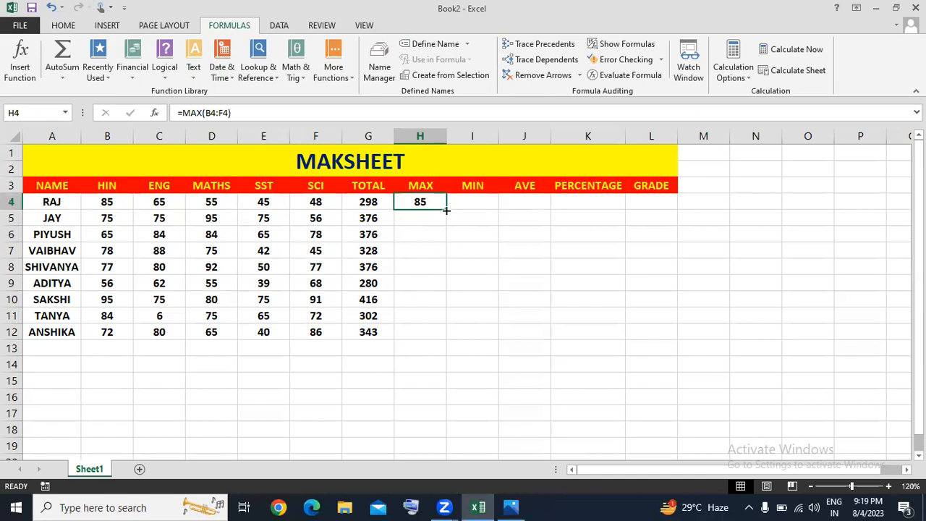
double_click(447, 210)
left_click(474, 236)
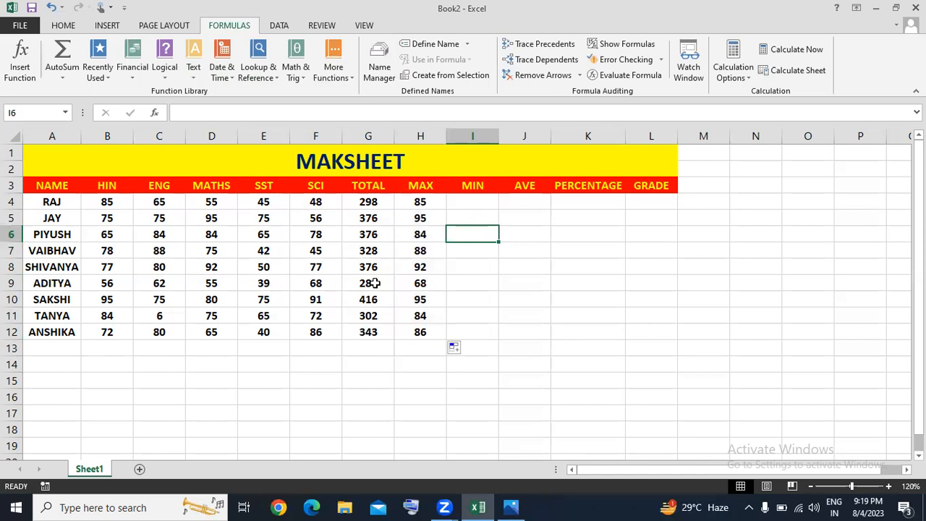
Enter =MIN(B4:F4) in cell I4 for the first student's lowest mark and fill it down through I12.
left_click(474, 202)
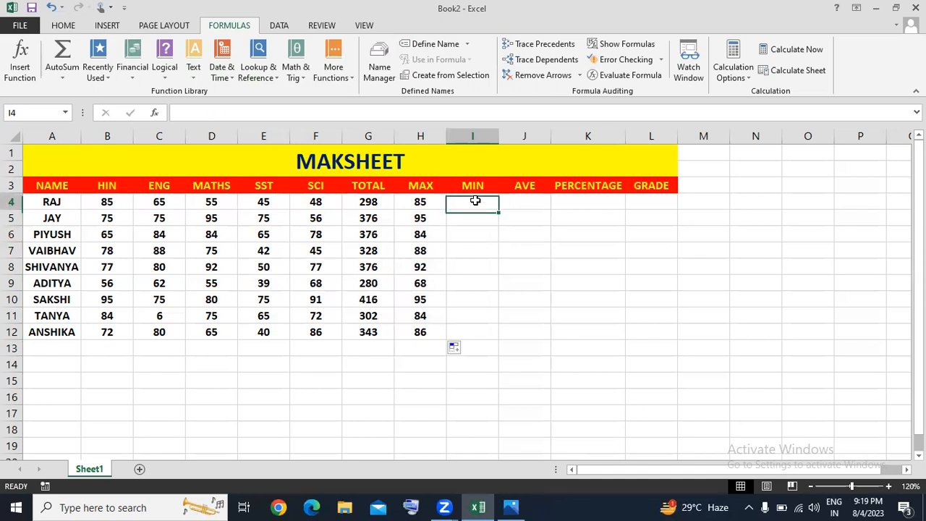
type("=")
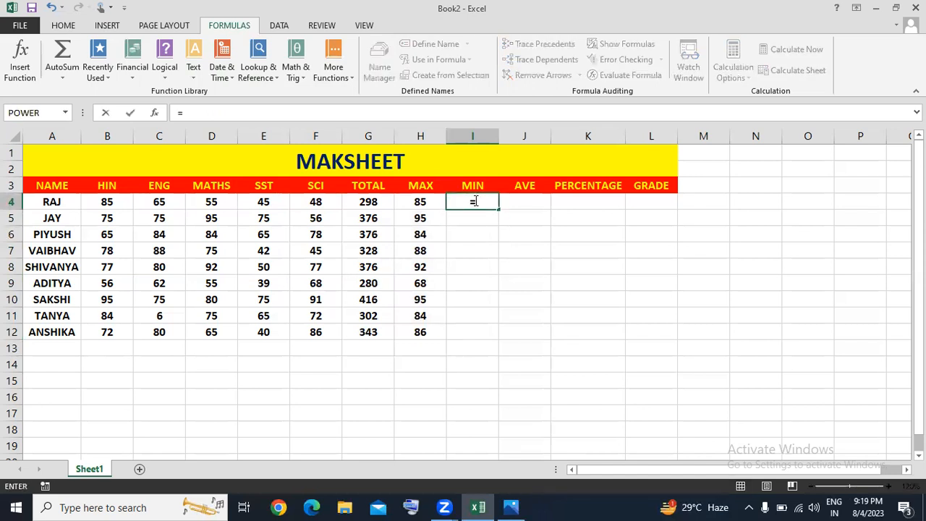
type("MIN(")
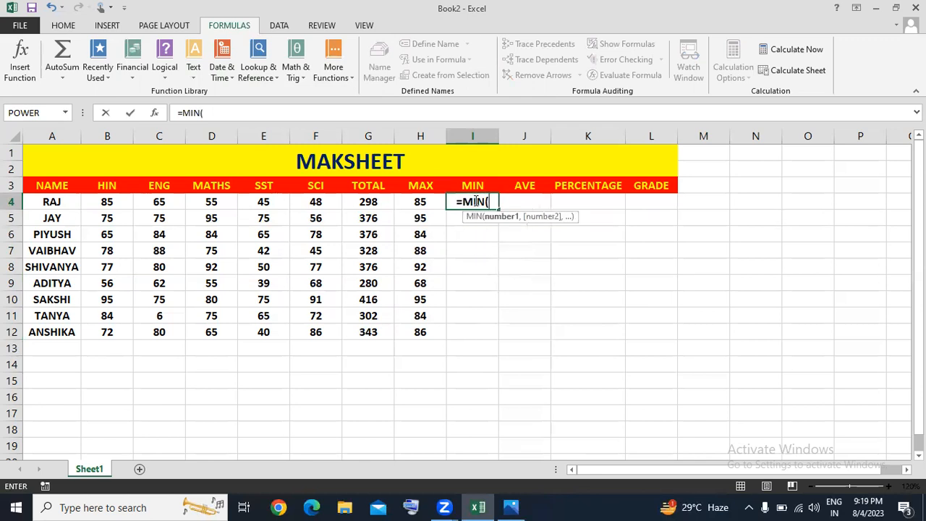
left_click_drag(87, 199, 338, 201)
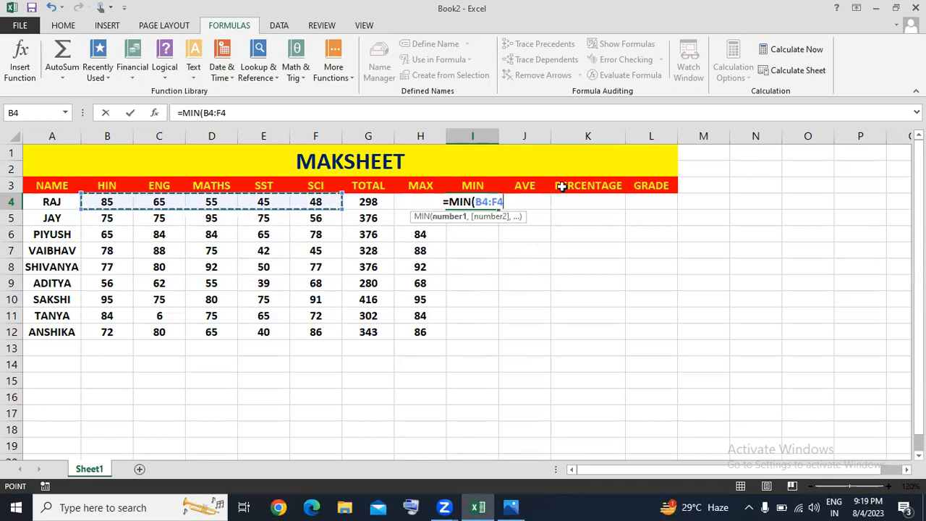
type(")")
key("Return")
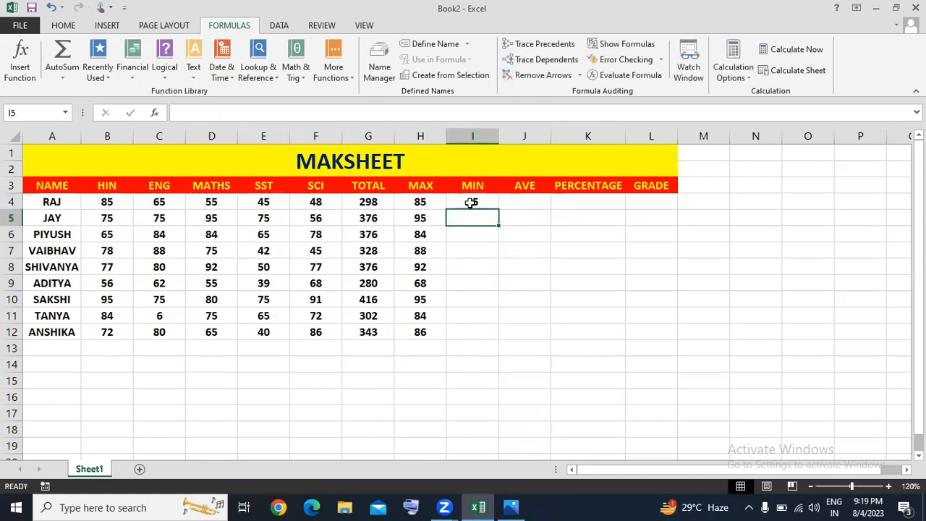
left_click(491, 207)
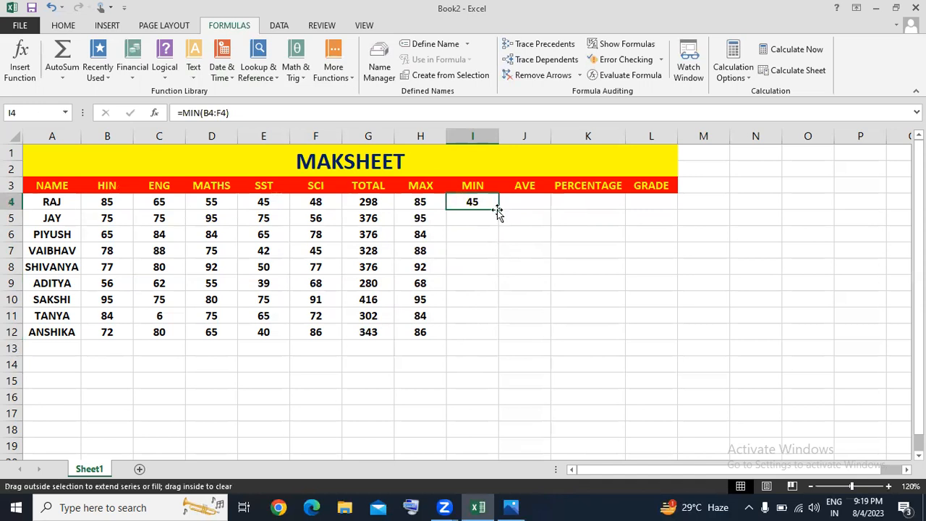
double_click(498, 210)
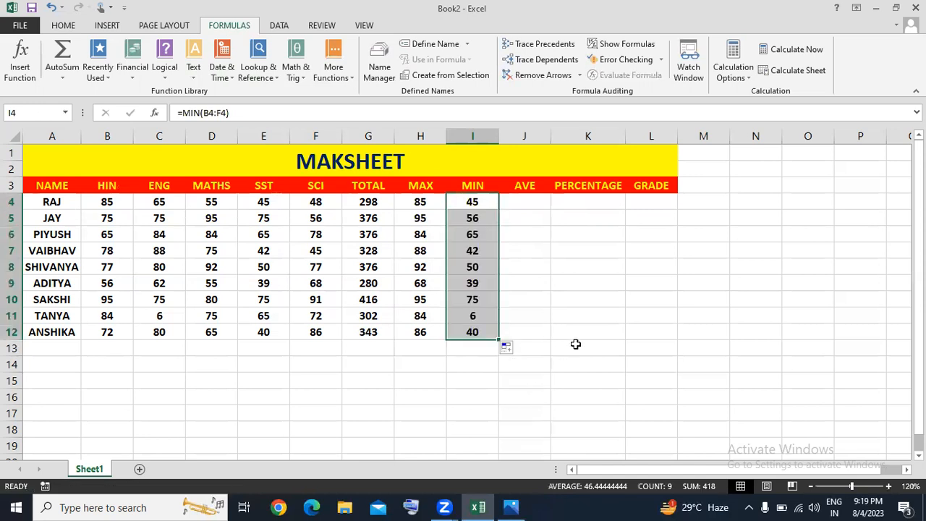
Change the English mark in cell C11 to 60.
left_click(177, 316)
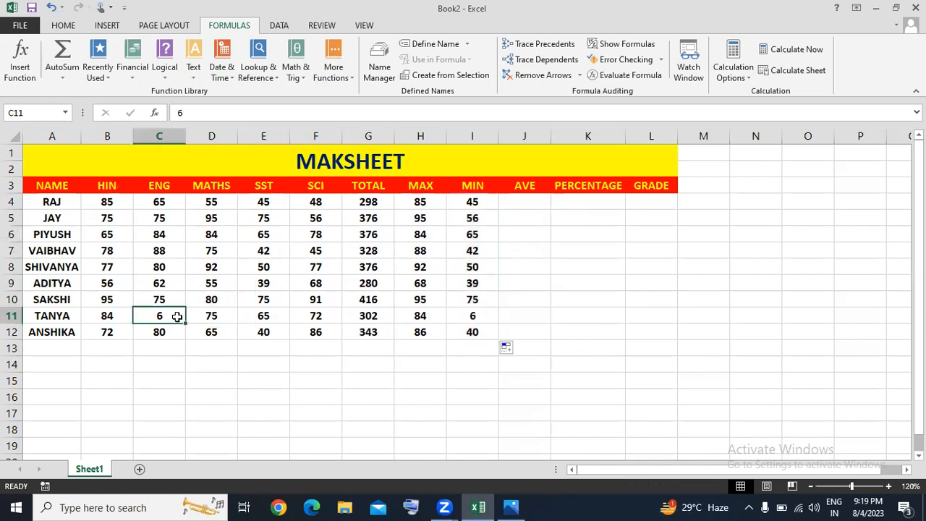
double_click(176, 316)
type("0")
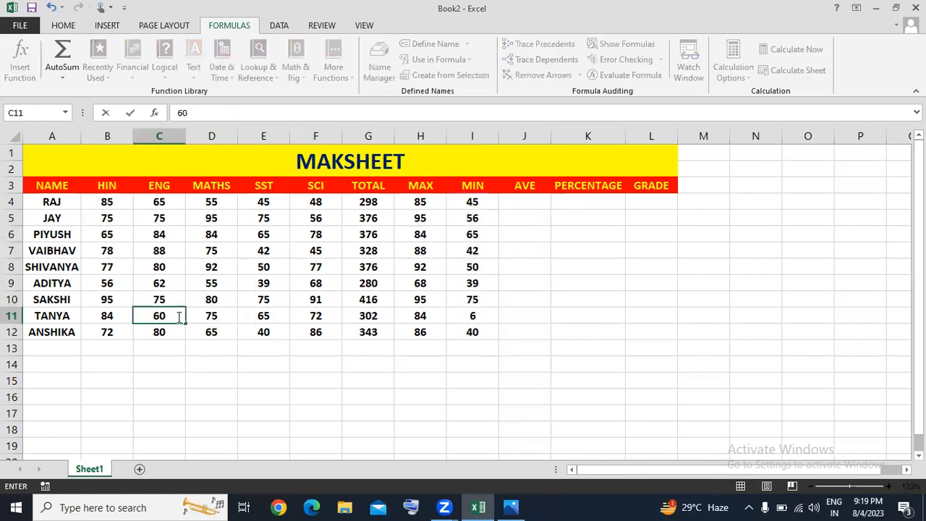
key("Return")
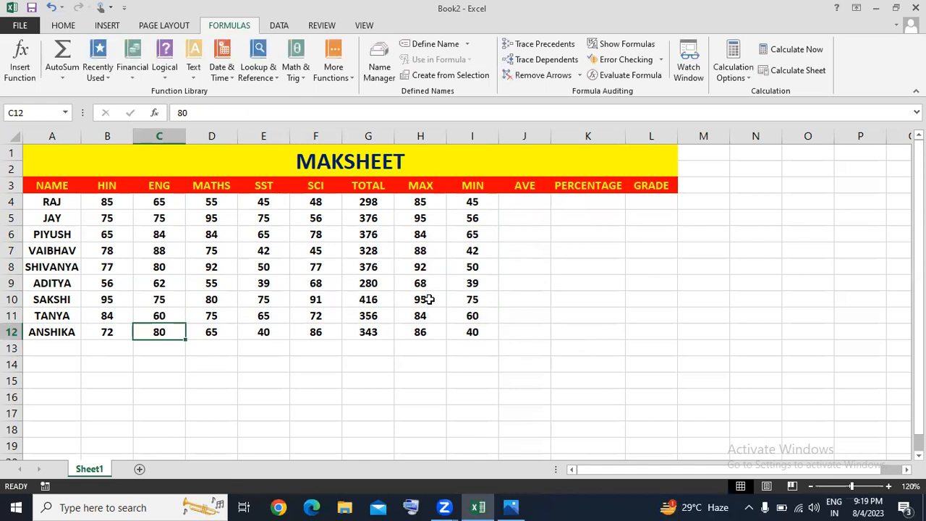
Enter =AVERAGE(B4:F4) in cell J4 for the first student's average mark and fill it down through J12.
left_click(521, 201)
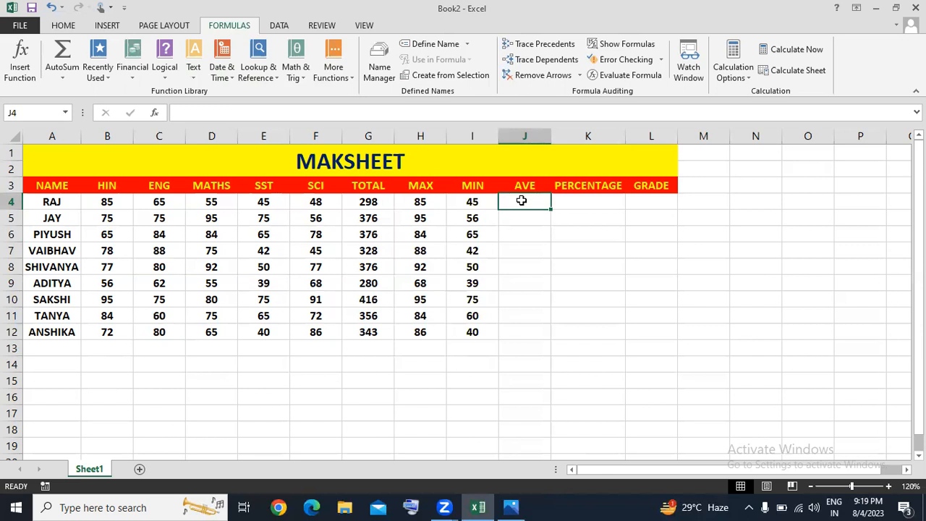
type("=AVERAGE")
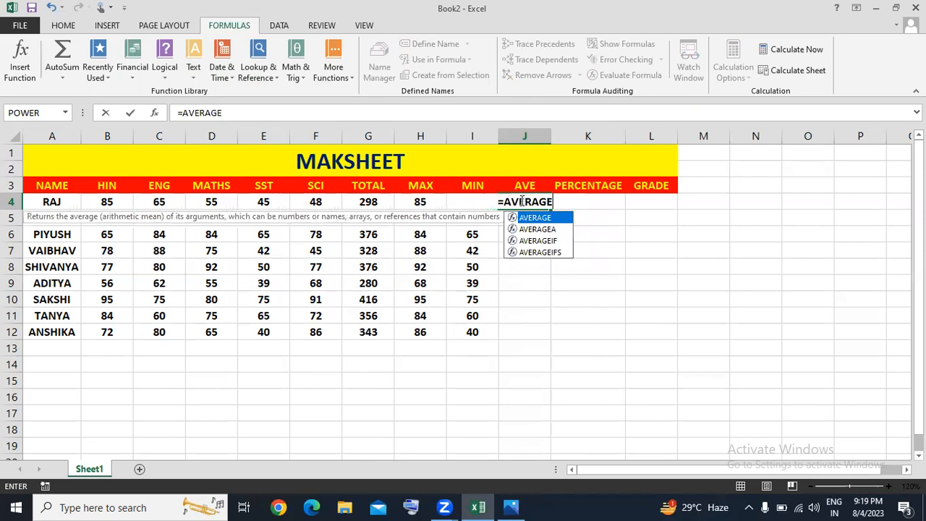
type("(")
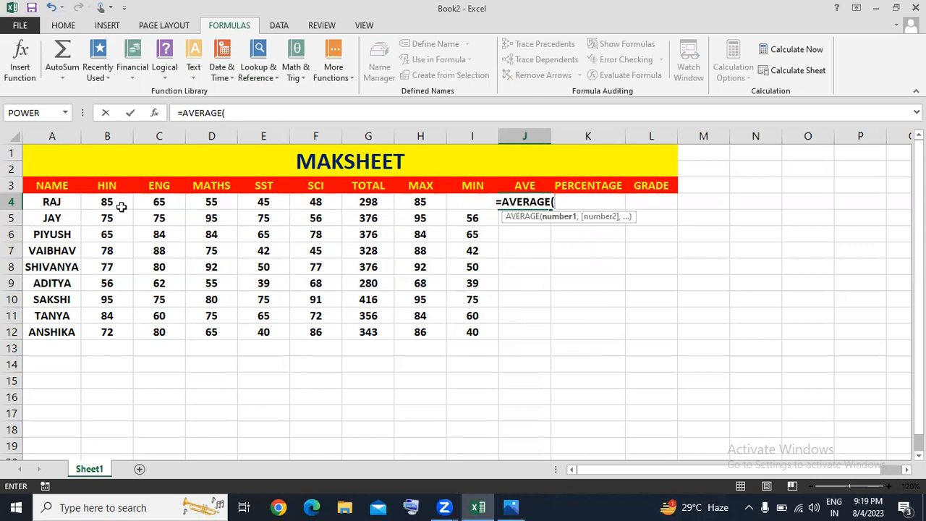
left_click_drag(108, 202, 316, 208)
type(")")
key("Return")
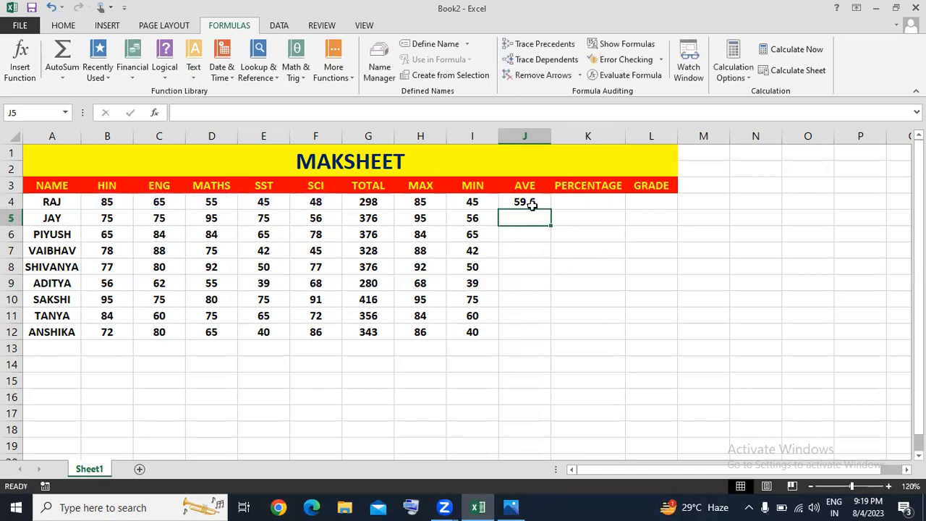
left_click(534, 201)
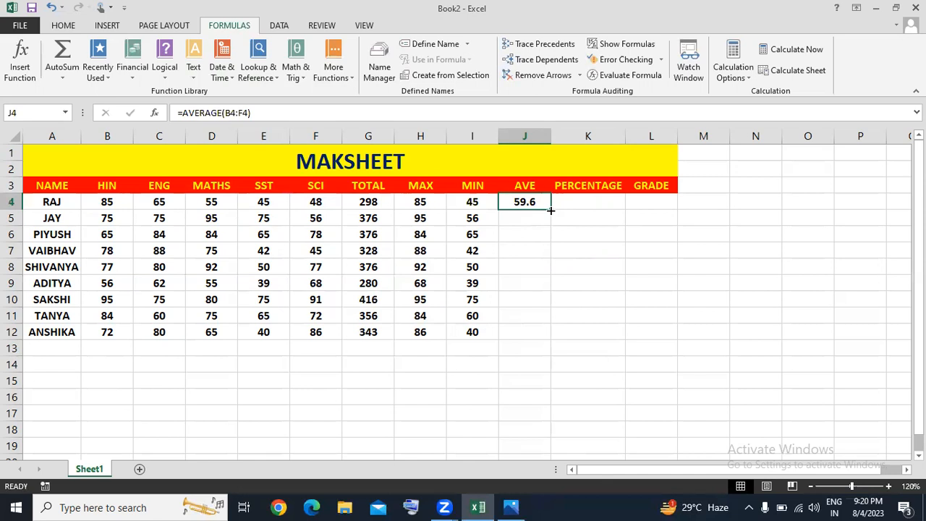
double_click(549, 209)
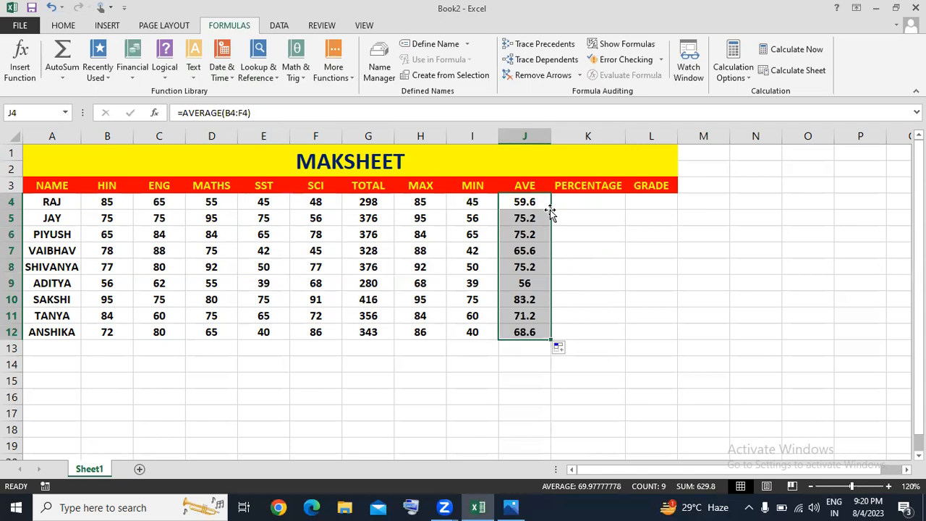
Enter =G4/5 in cell K4 for the first student's percentage and fill it down through K12.
key("Up")
key("Right")
key("Down")
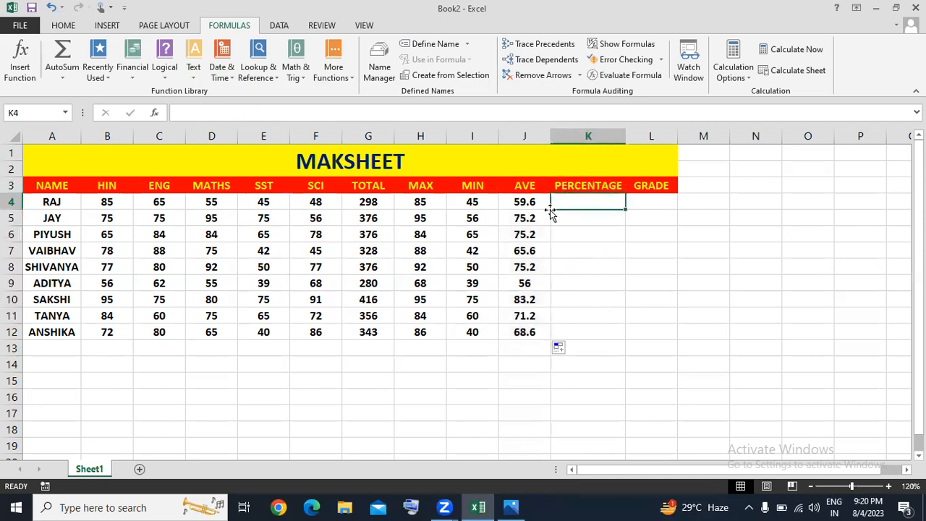
type("=")
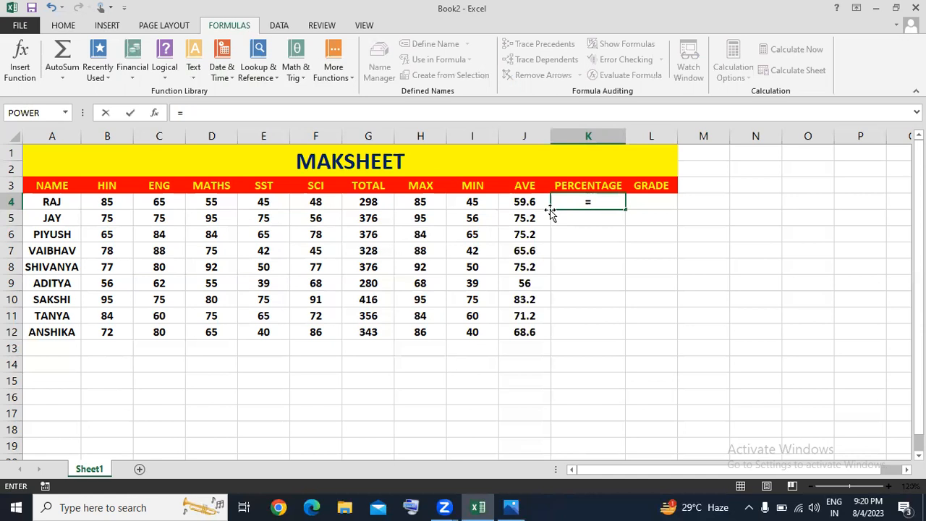
left_click(376, 203)
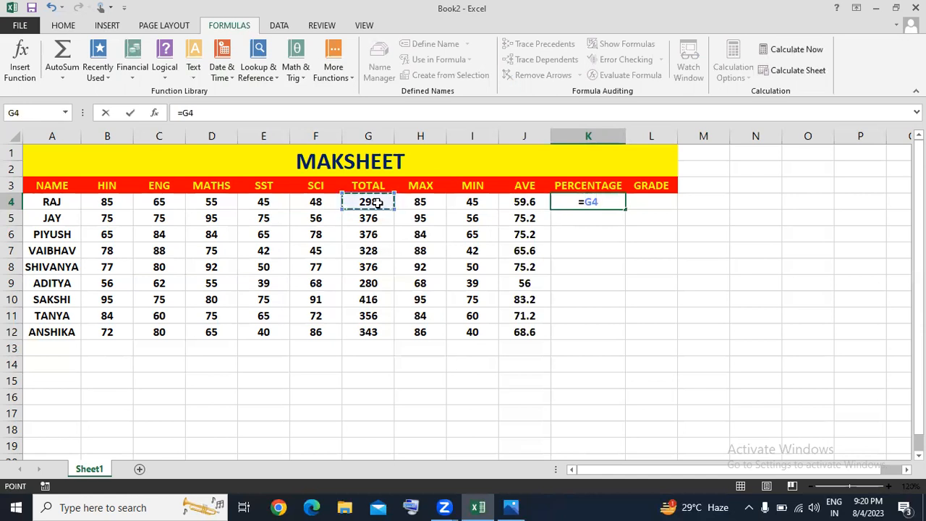
type("/")
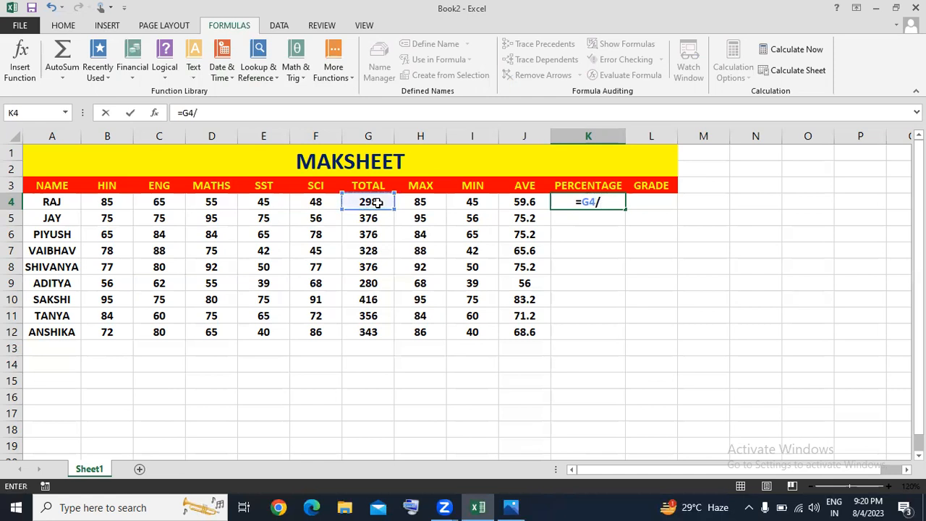
type("5")
key("Return")
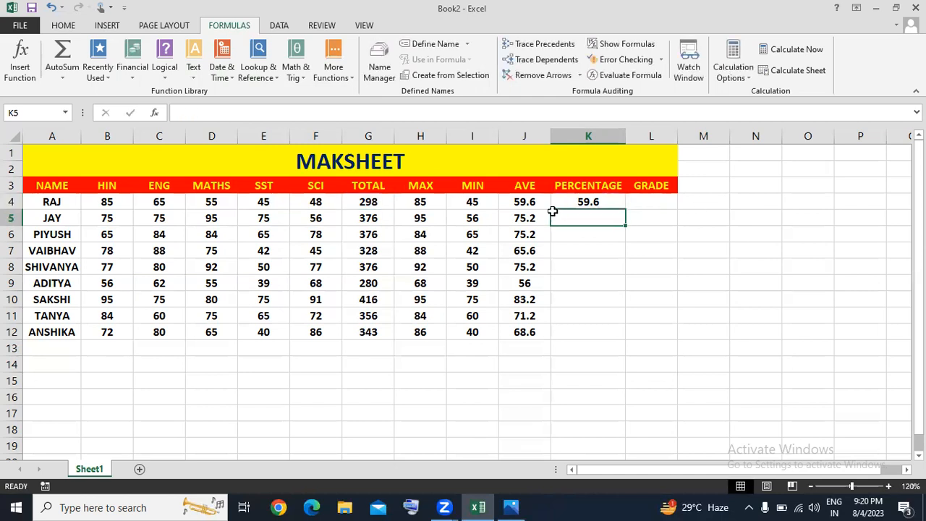
left_click(591, 200)
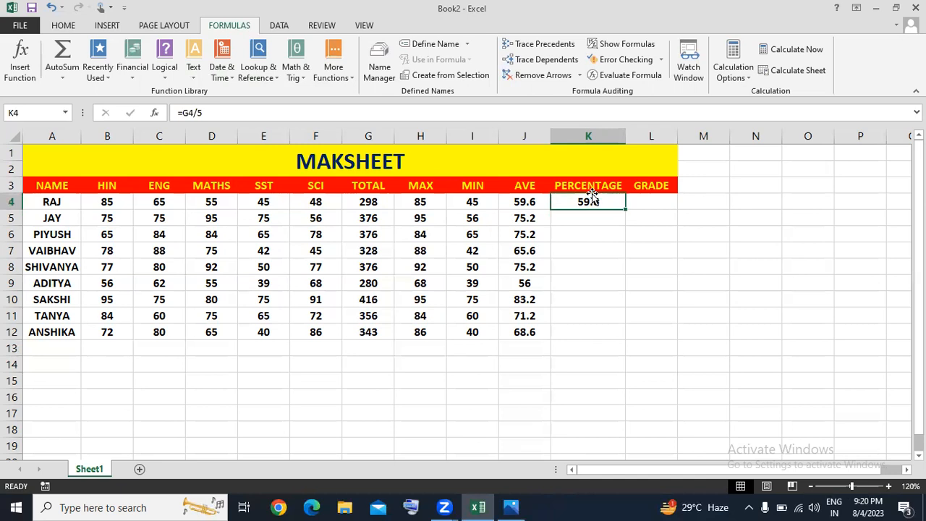
double_click(625, 210)
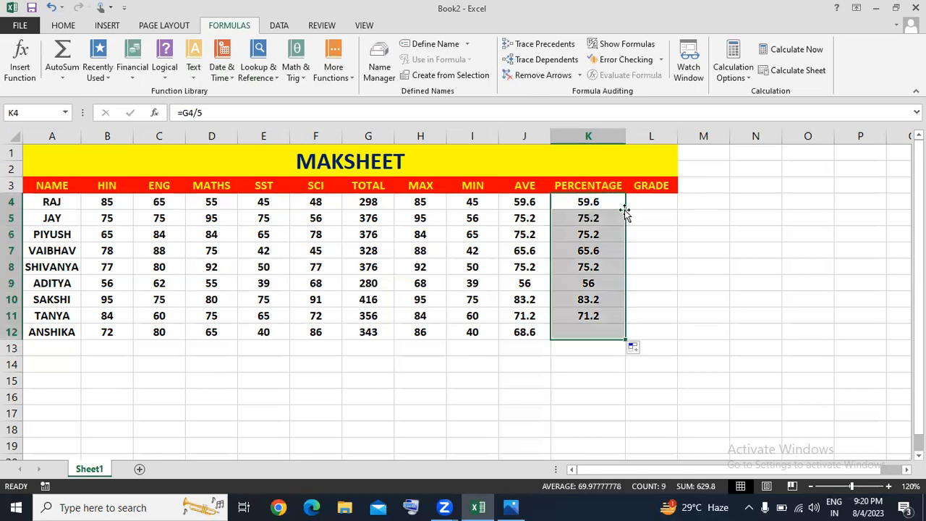
left_click(680, 250)
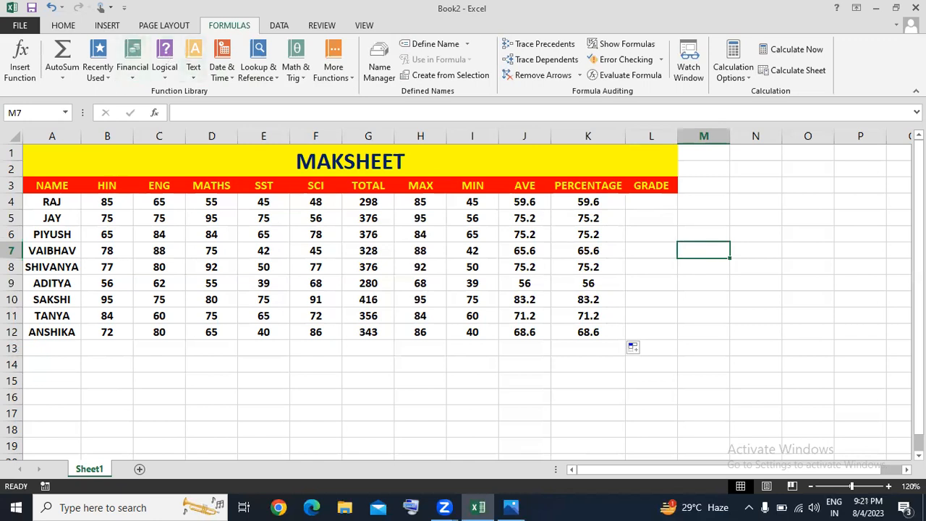
Begin the first student's grade formula in cell L4 as =if(K4>=90"A", testing the percentage in K4.
left_click(666, 203)
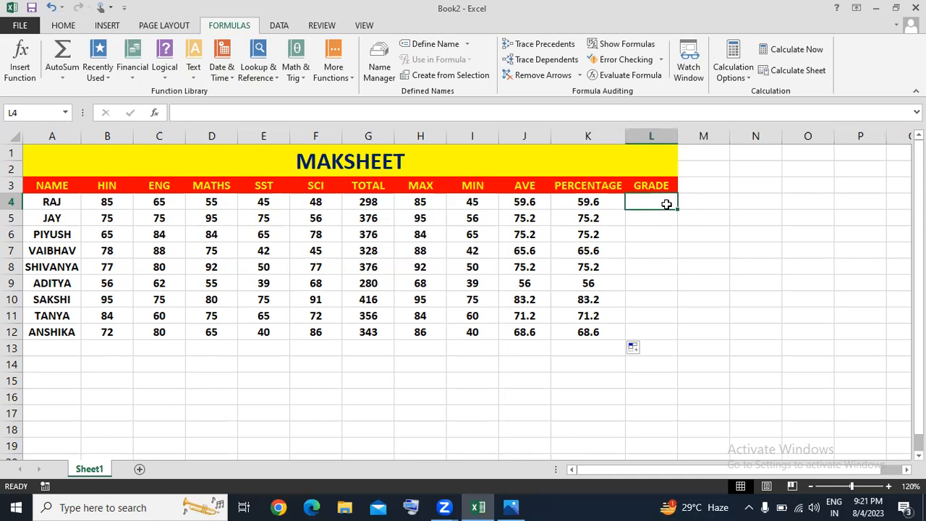
type("=IF")
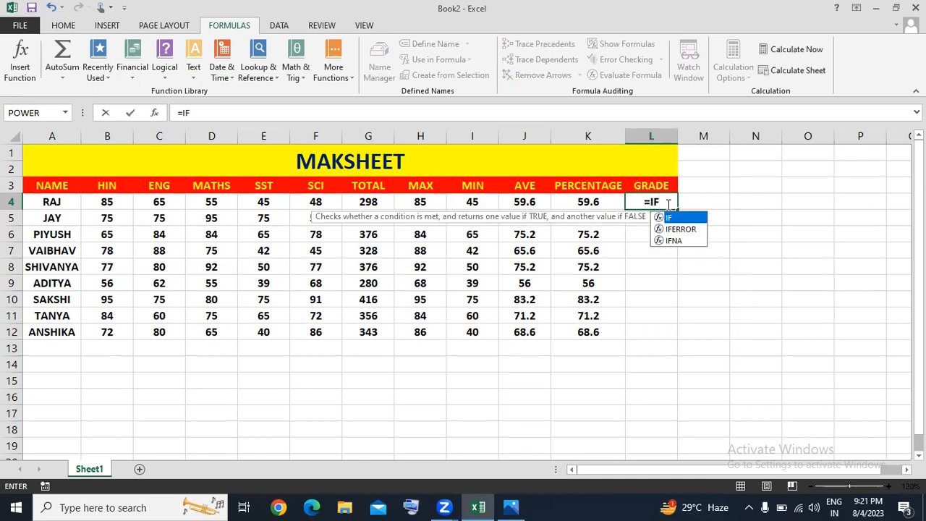
key("BackSpace")
key("BackSpace")
type("if")
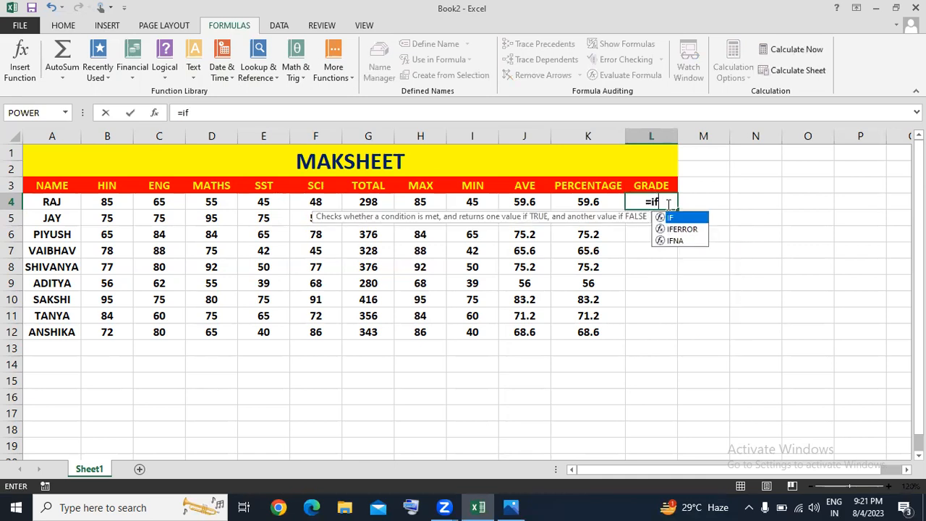
type("(")
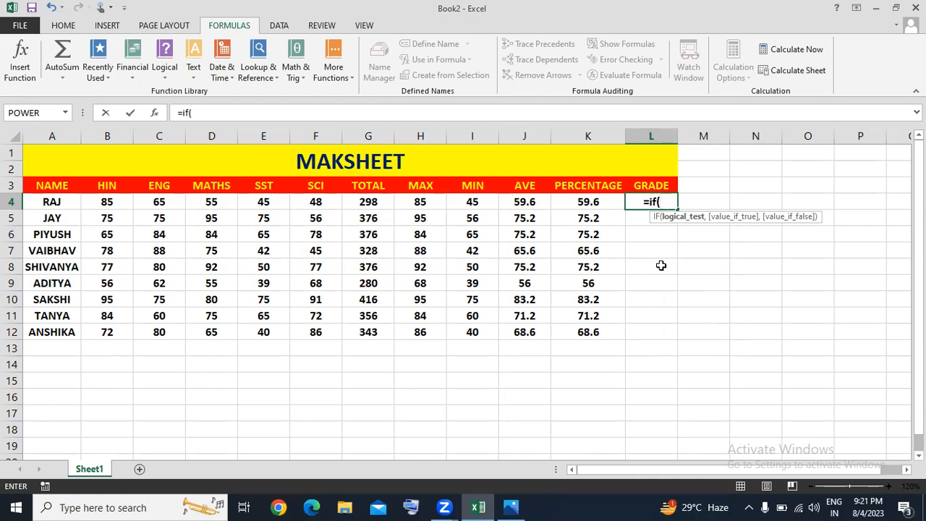
left_click(607, 206)
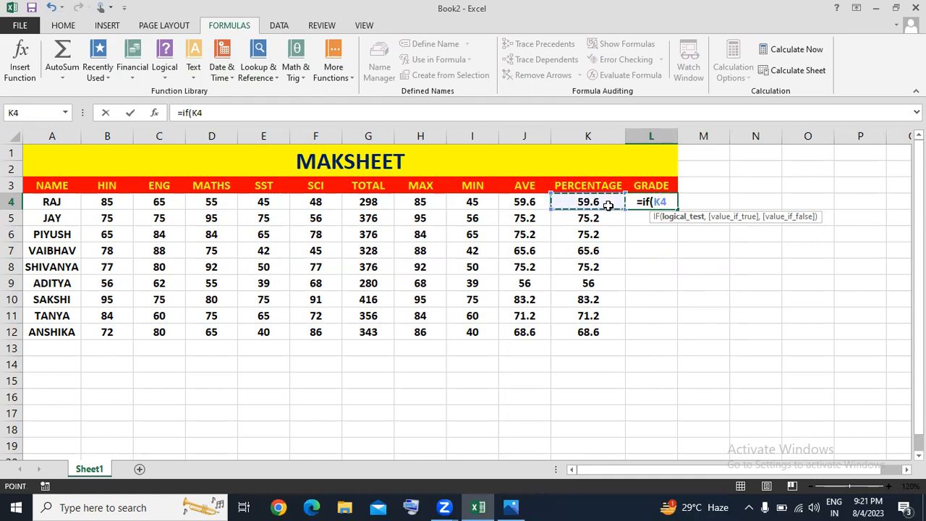
type(">=")
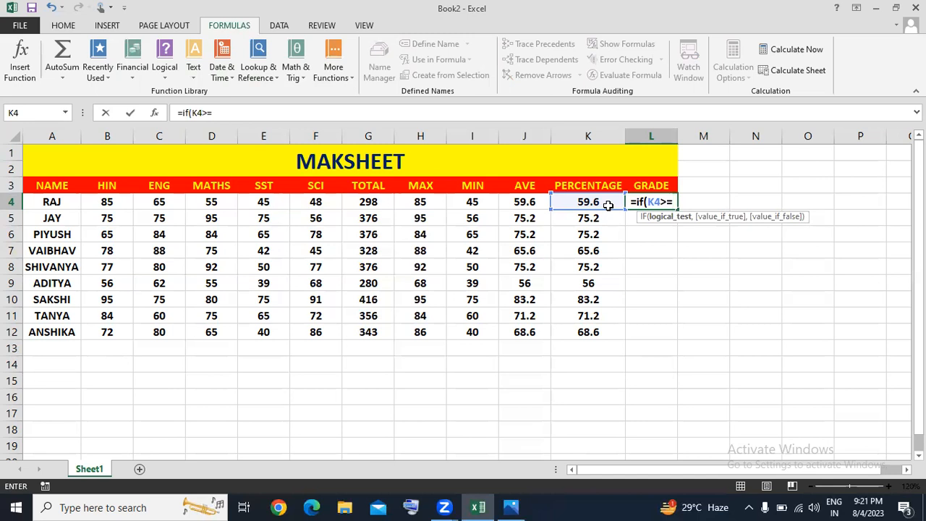
type("\"A")
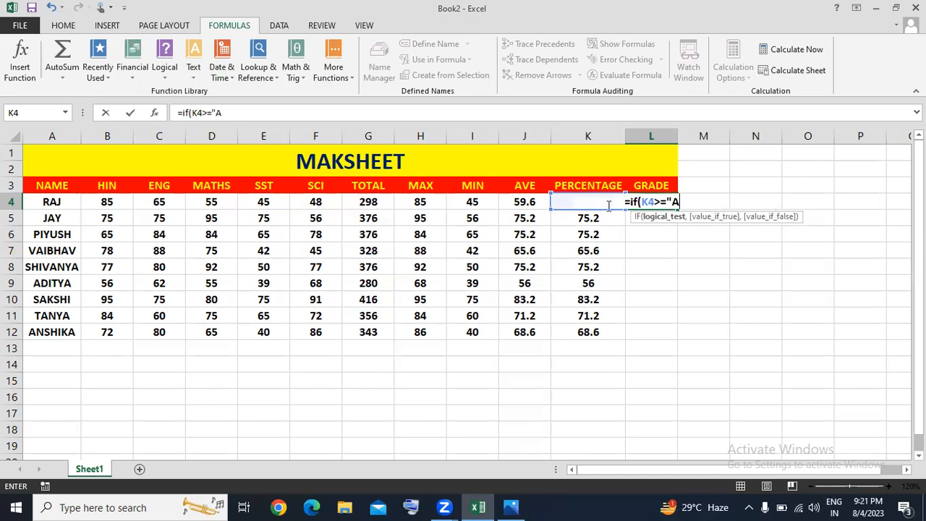
key("BackSpace")
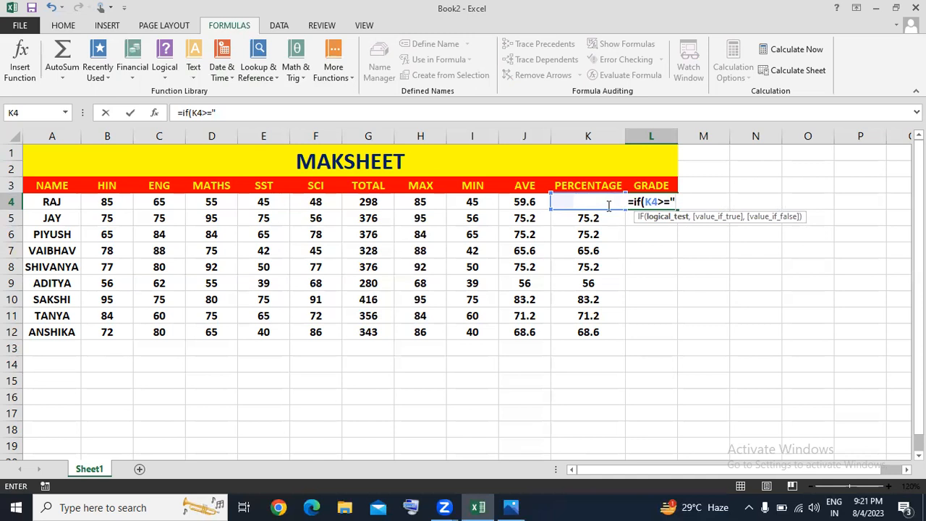
type("9")
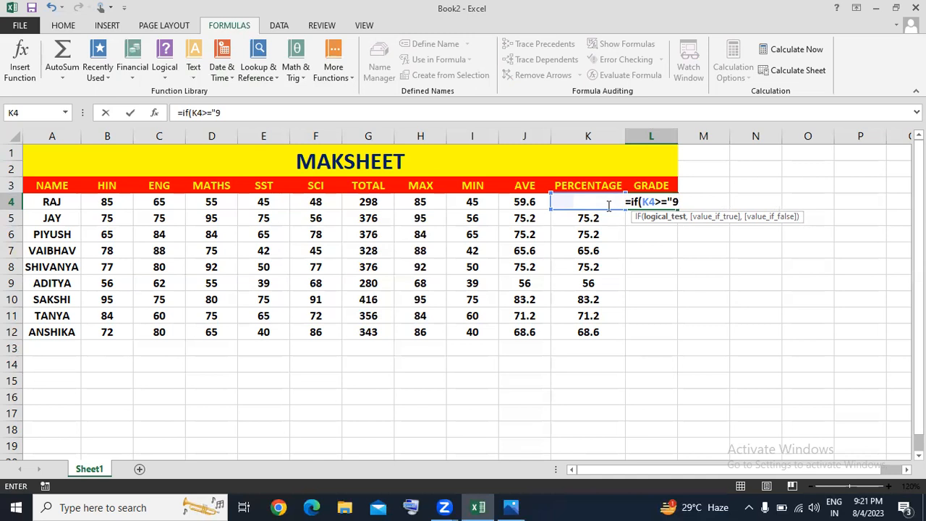
type("0")
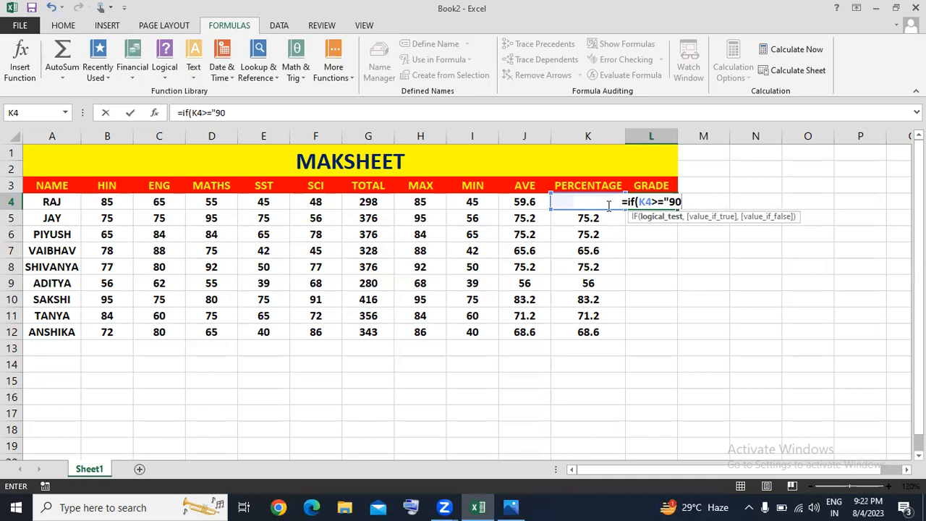
type("\",")
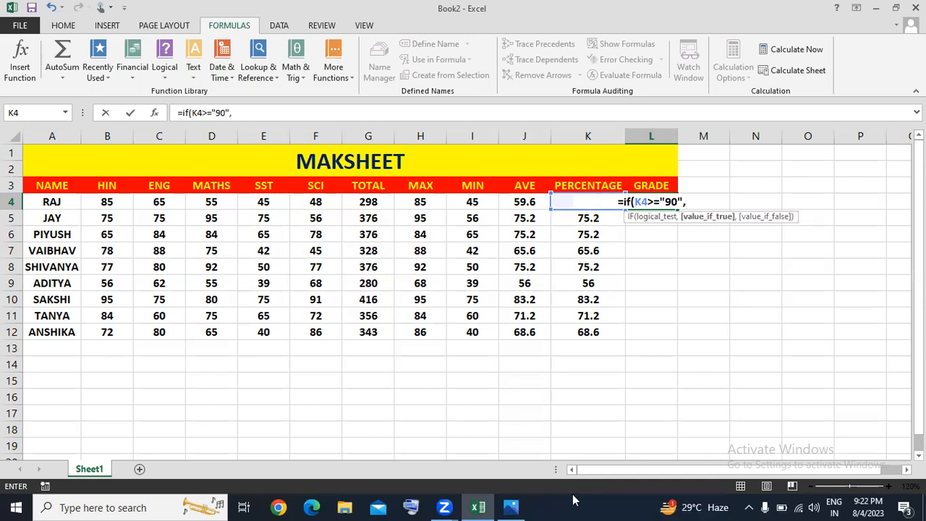
left_click(631, 276)
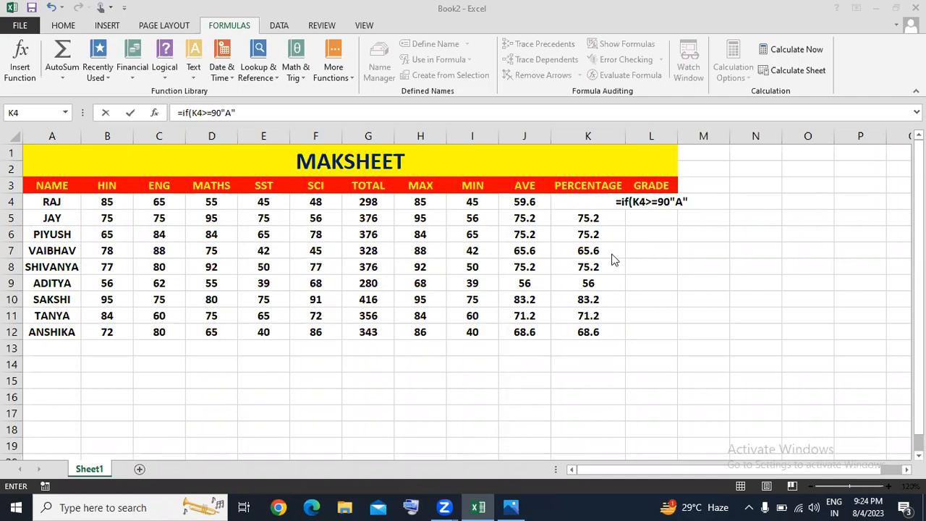
Add a comma to the L4 grade formula and append a copy of its if(K4>=90"A" part as a nested condition.
left_click(686, 203)
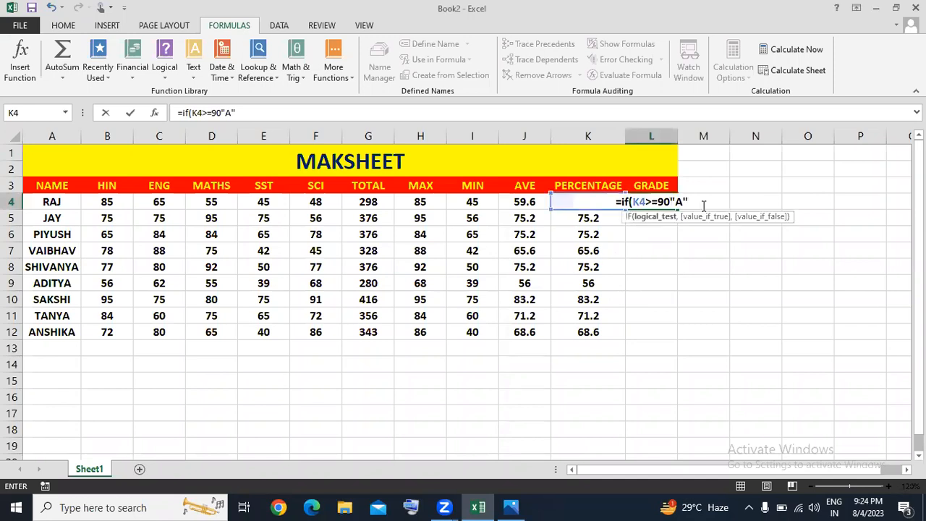
type(",")
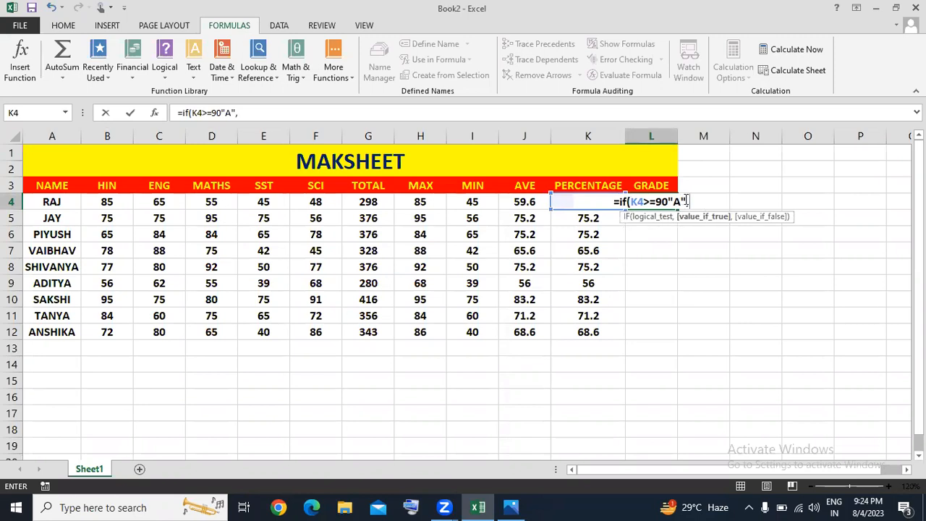
left_click_drag(684, 203, 619, 202)
key("ctrl+c")
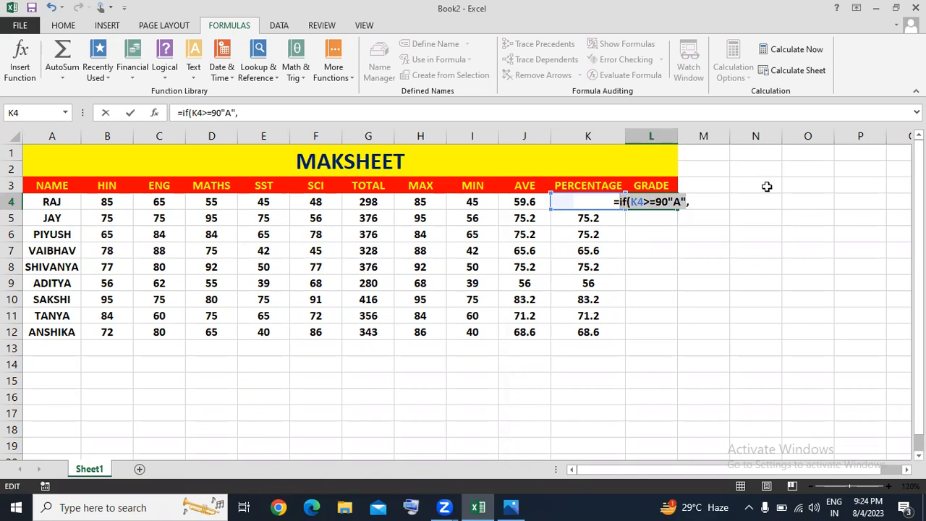
key("Right")
key("Right")
key("Right")
key("Right")
key("Right")
key("Right")
key("Right")
key("Right")
key("Right")
key("Right")
key("Right")
key("Right")
key("Right")
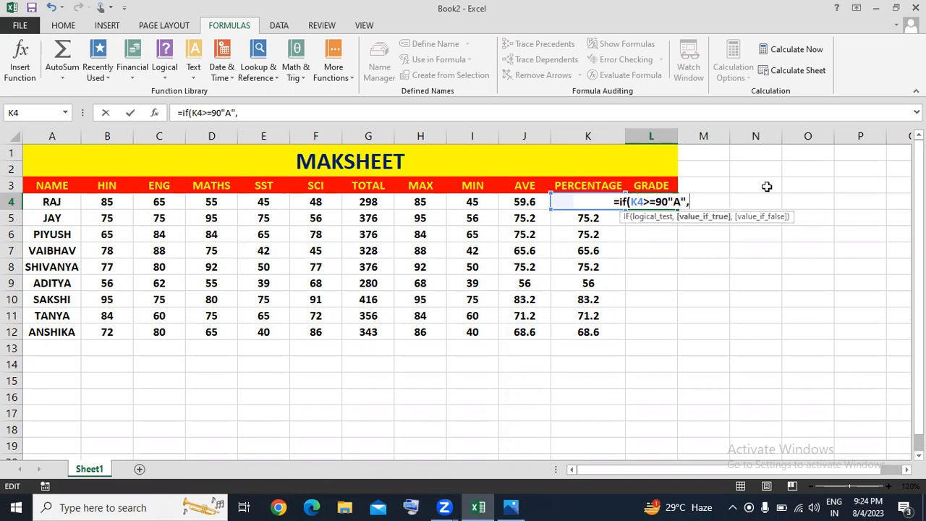
key("ctrl+v")
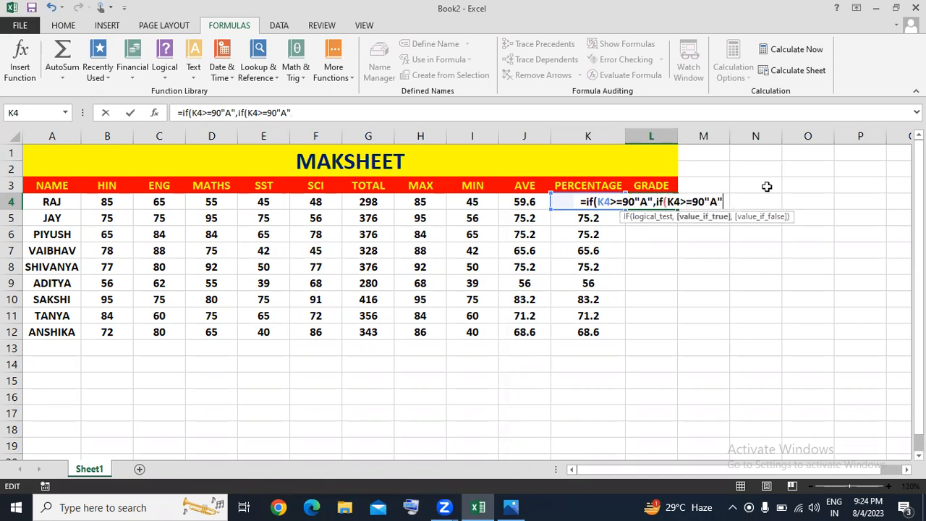
Change the nested condition in the L4 grade formula to test K4>=80 and return "B".
left_click(703, 202)
key("BackSpace")
key("BackSpace")
type("80")
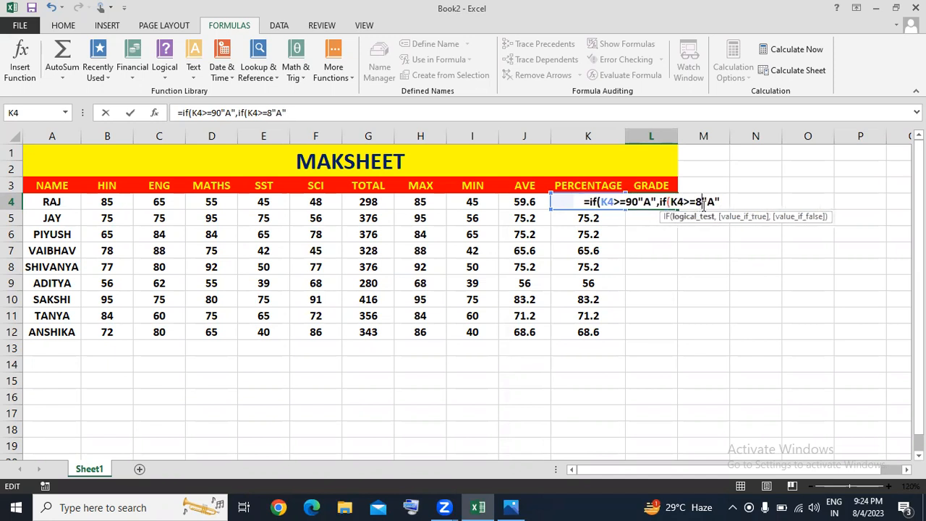
key("Right")
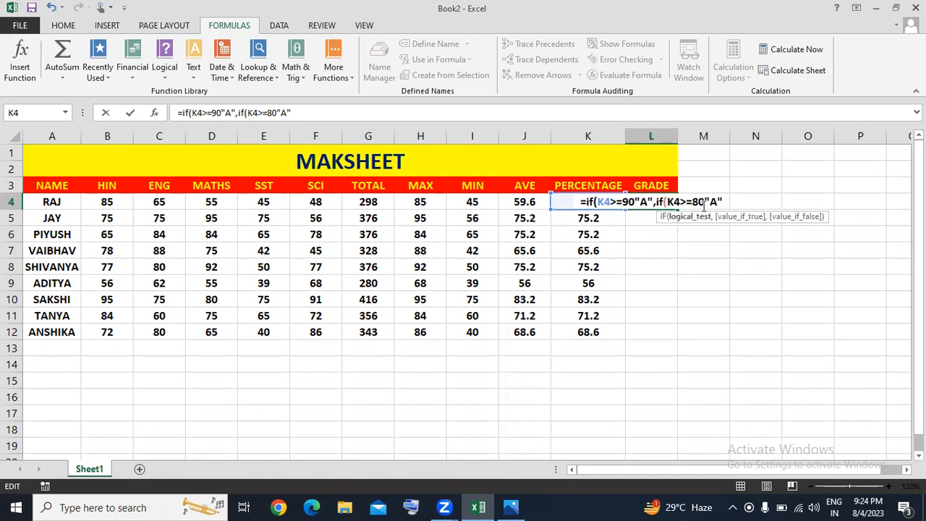
key("Delete")
type("B")
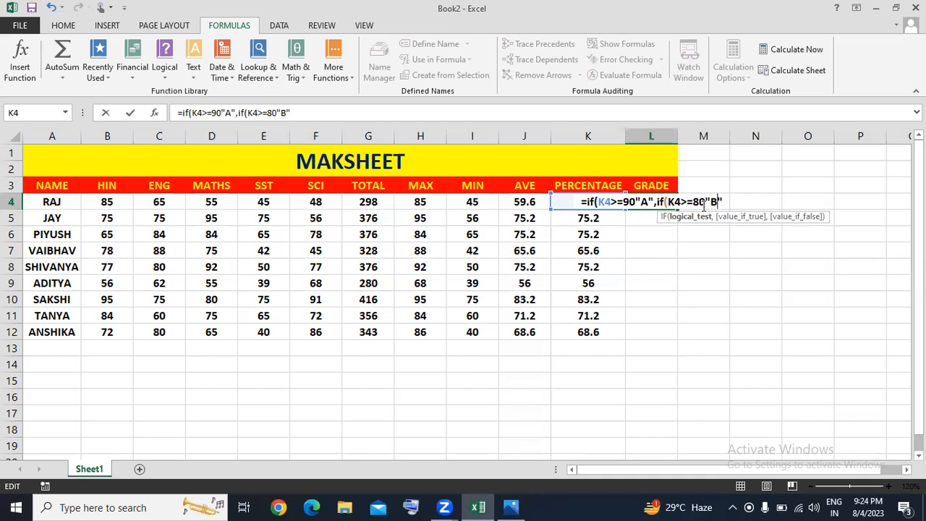
Insert the missing commas after 90 and after 80 in the L4 grade formula.
left_click(635, 201)
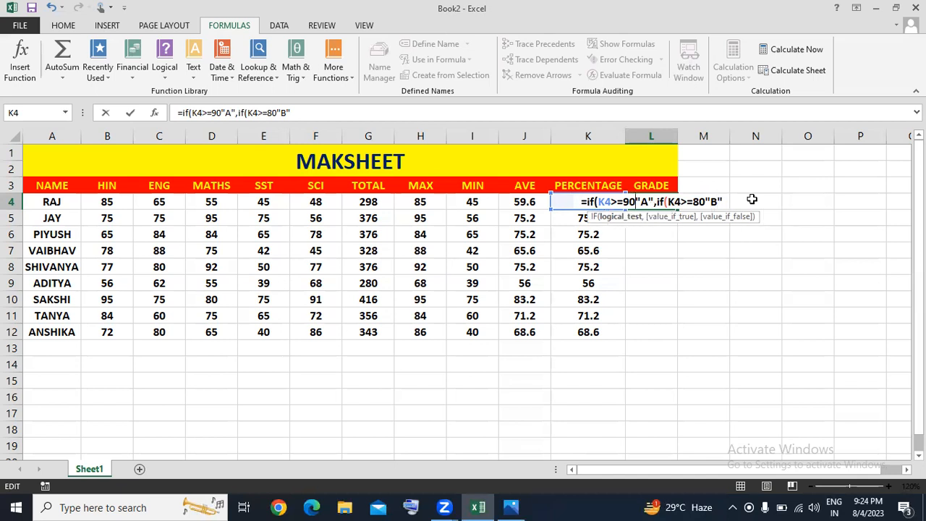
type(",")
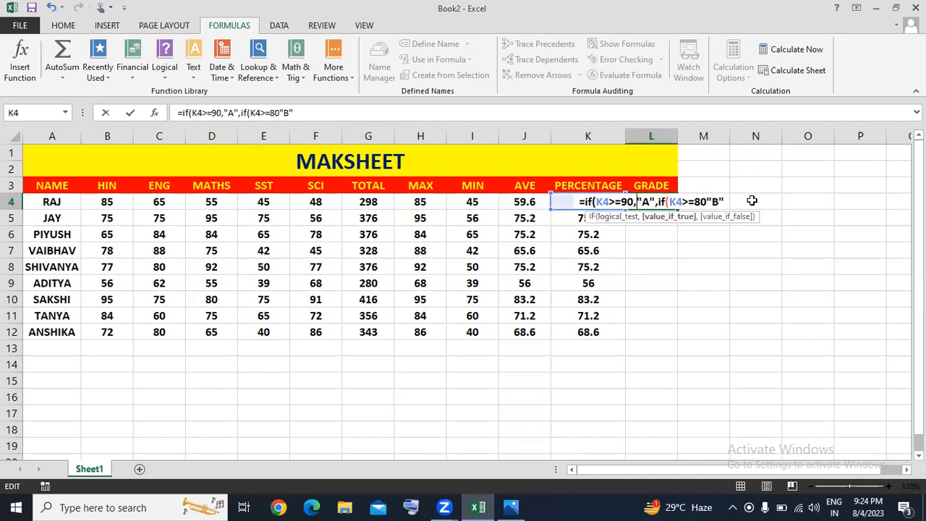
left_click(708, 204)
type(",")
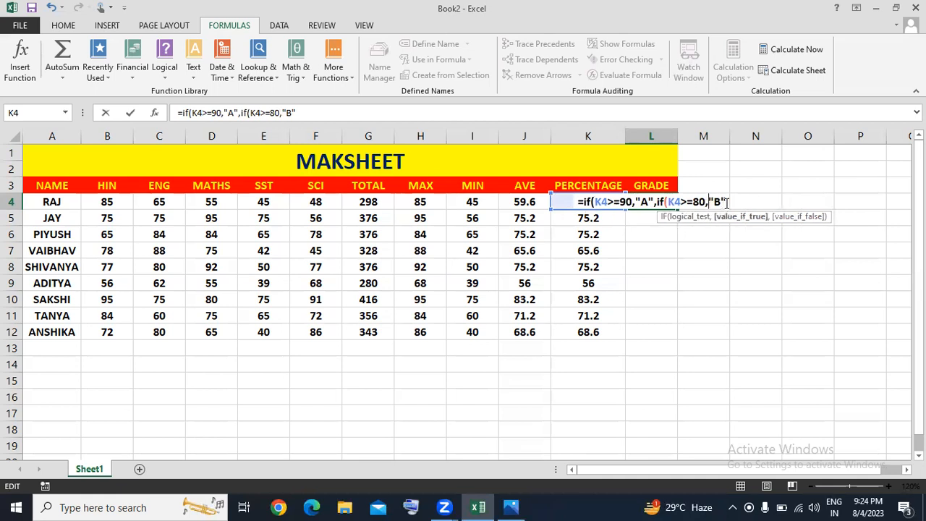
Append another copy of the copied IF condition to the L4 formula and change it to if(K4>=70,"C".
key("ctrl+v")
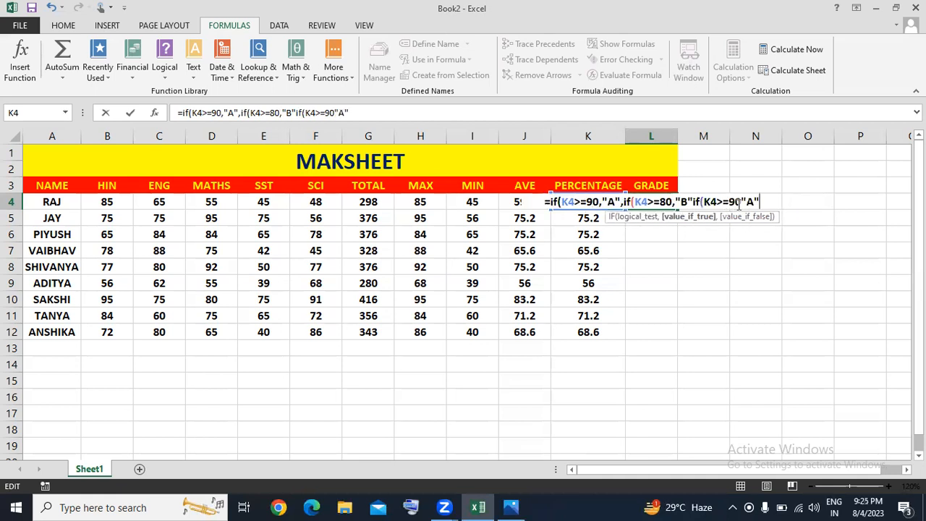
left_click(742, 203)
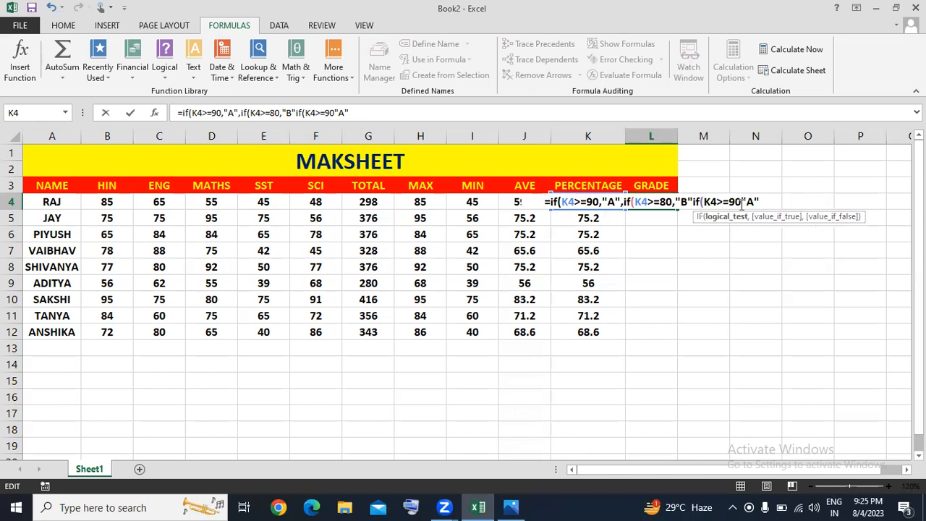
key("BackSpace")
key("BackSpace")
type("70,")
key("Right")
key("Right")
key("BackSpace")
type("c")
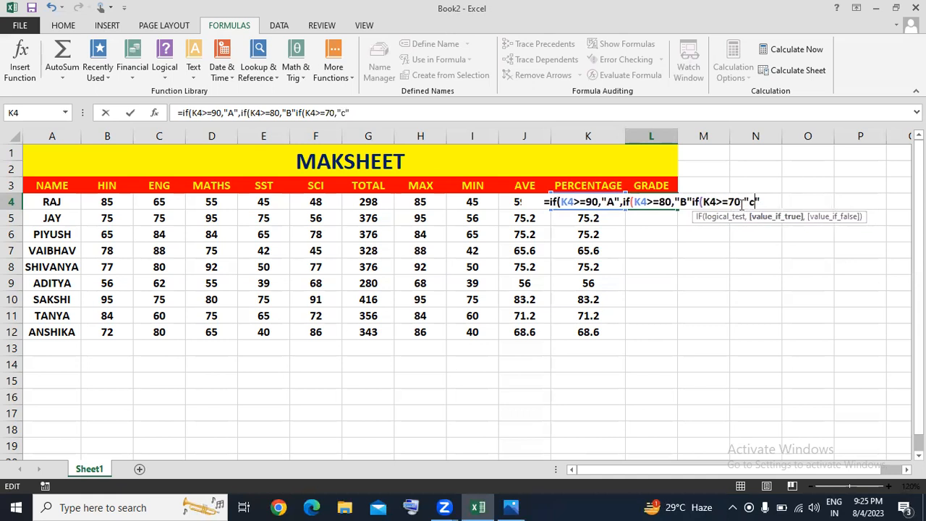
key("BackSpace")
type("C\"")
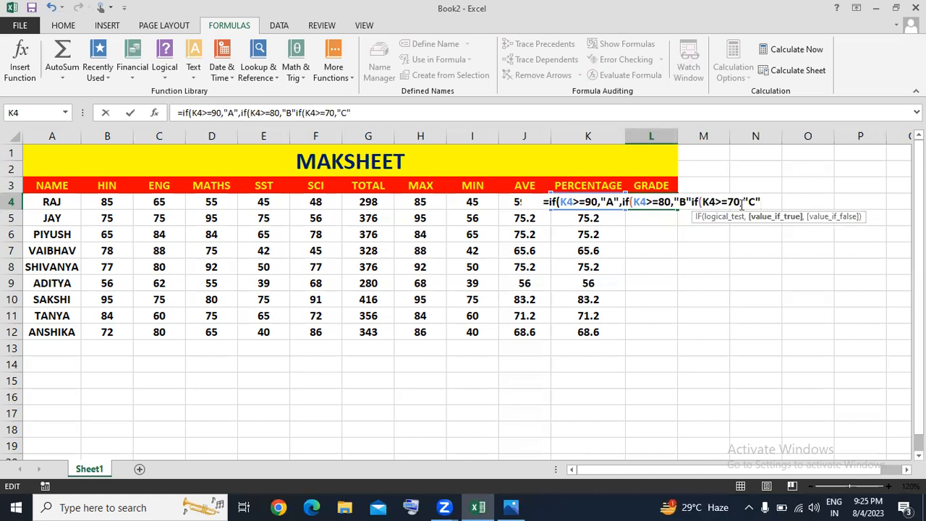
Add separating commas after "C" and after "B" in the L4 grade formula.
type(",")
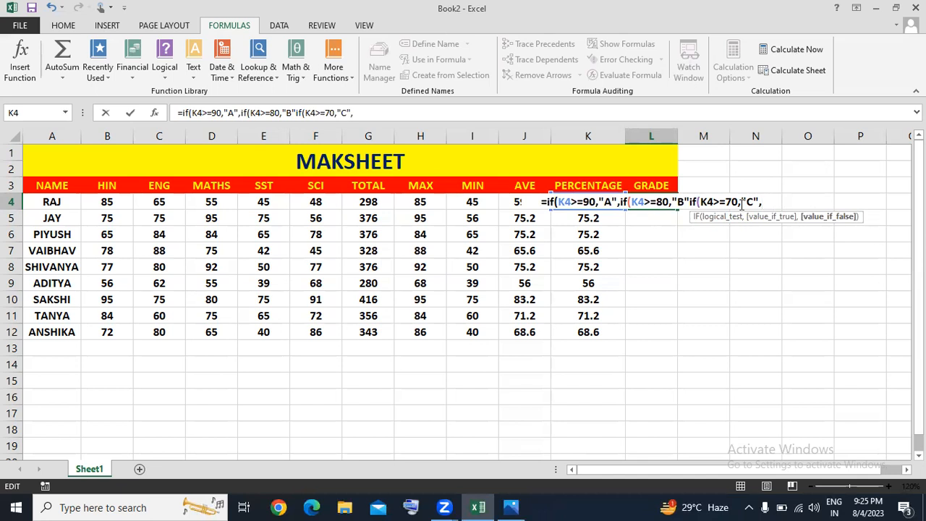
left_click(688, 202)
type(",")
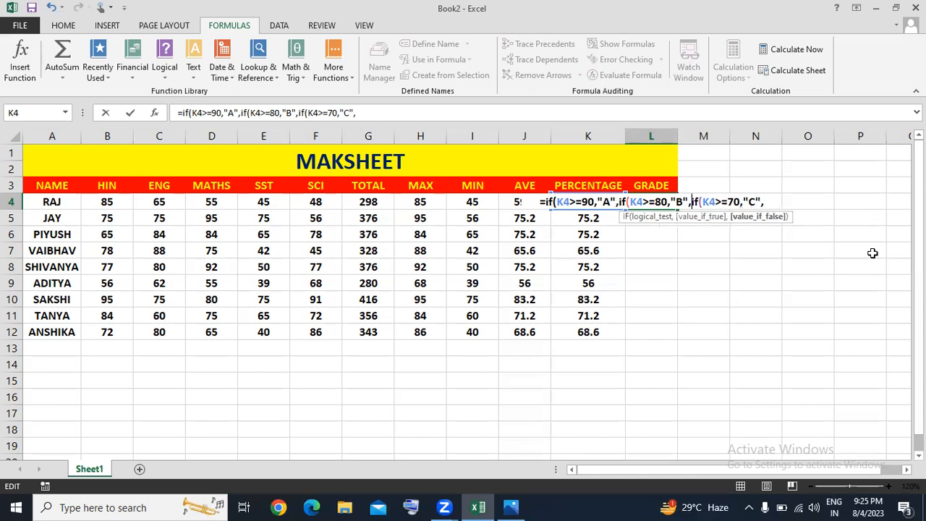
Append a fourth nested condition at the end of the L4 formula and edit it to if(K4<70,"D".
key("End")
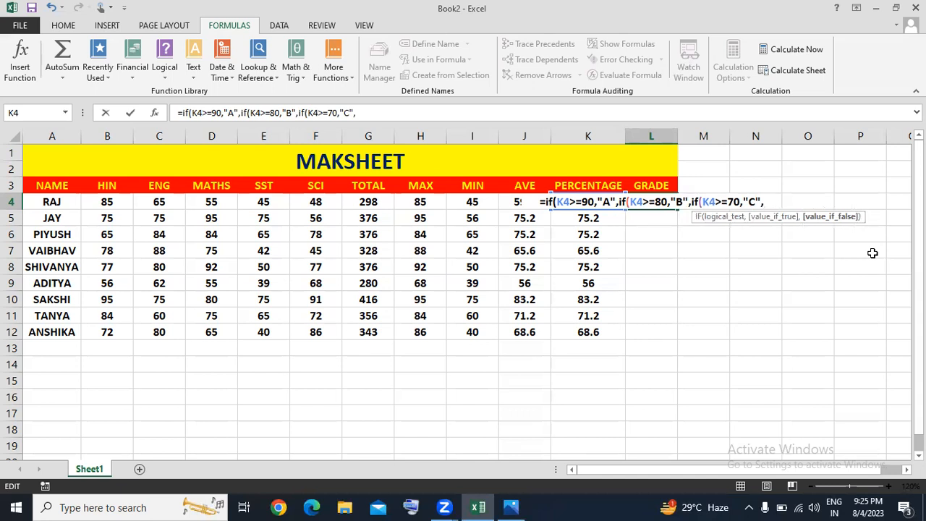
type("if(K4>=90\"A\"")
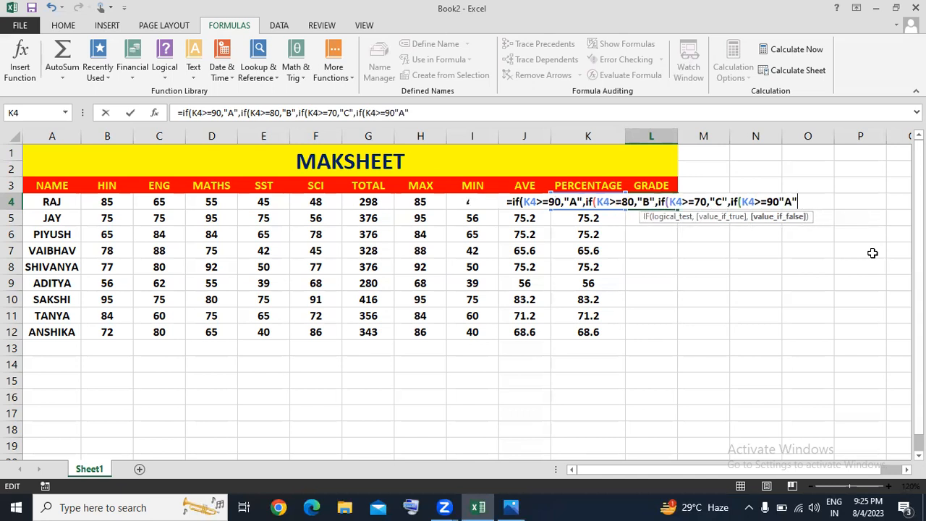
left_click(769, 201)
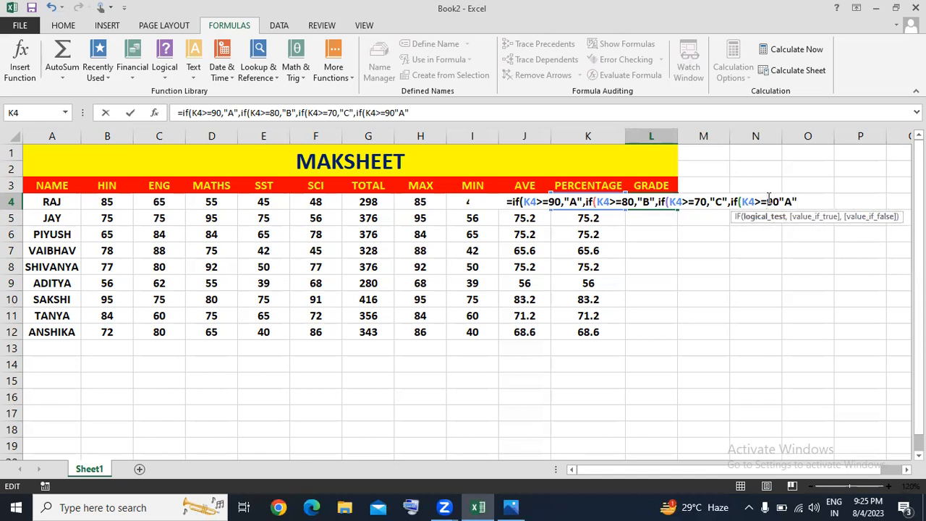
key("BackSpace")
key("BackSpace")
type("<")
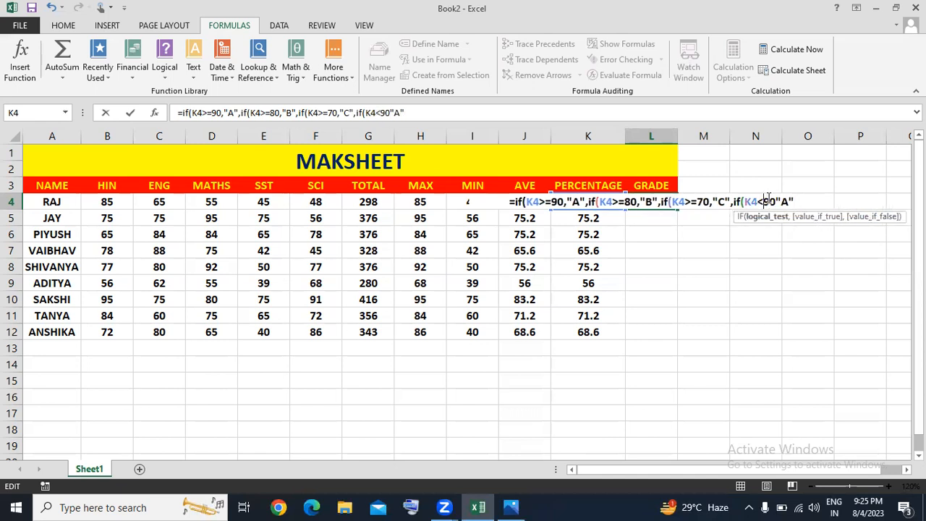
key("Delete")
key("Delete")
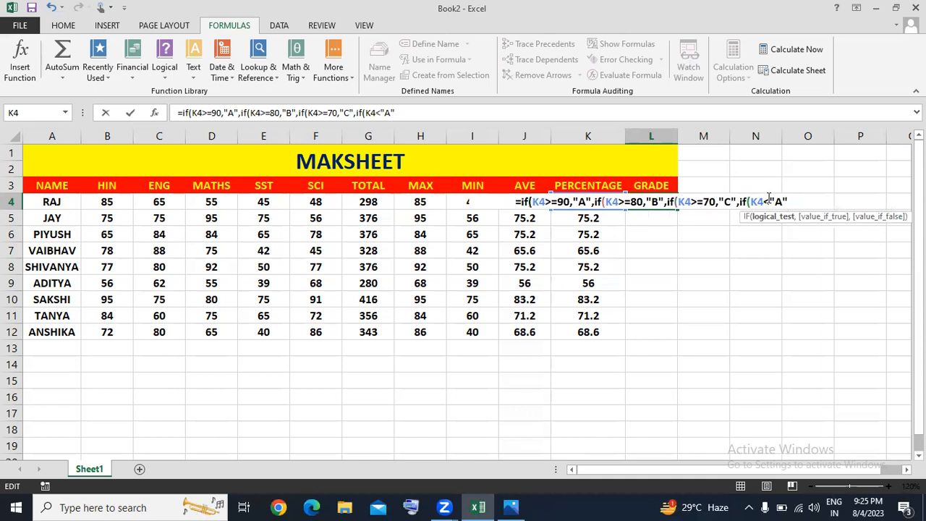
type("70")
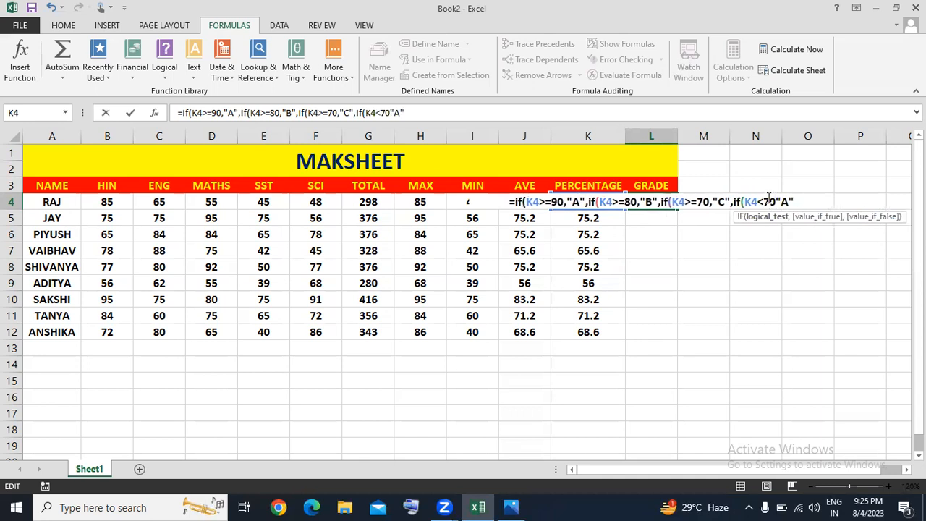
type(",")
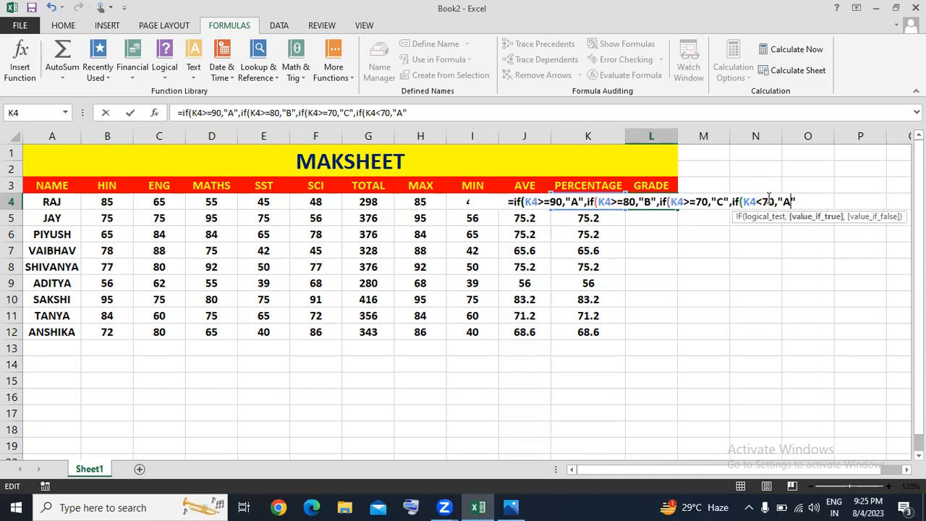
key("BackSpace")
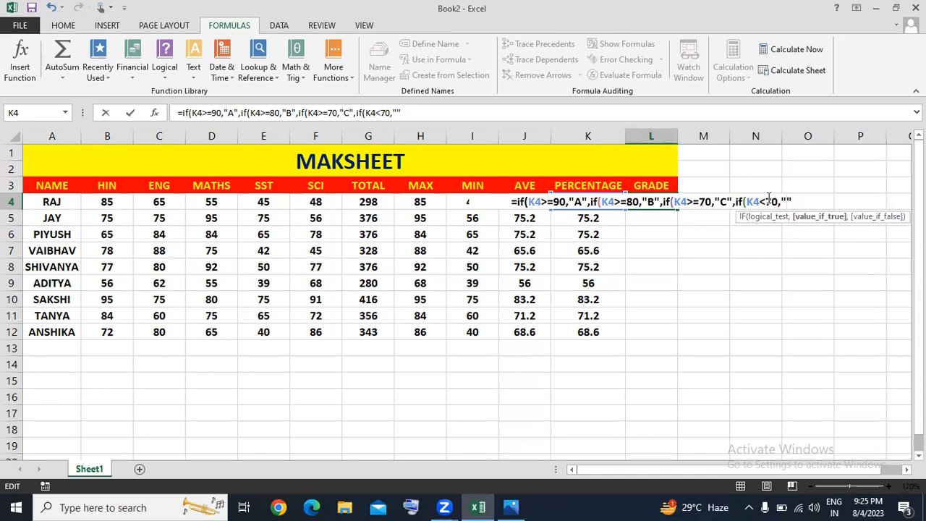
type("D")
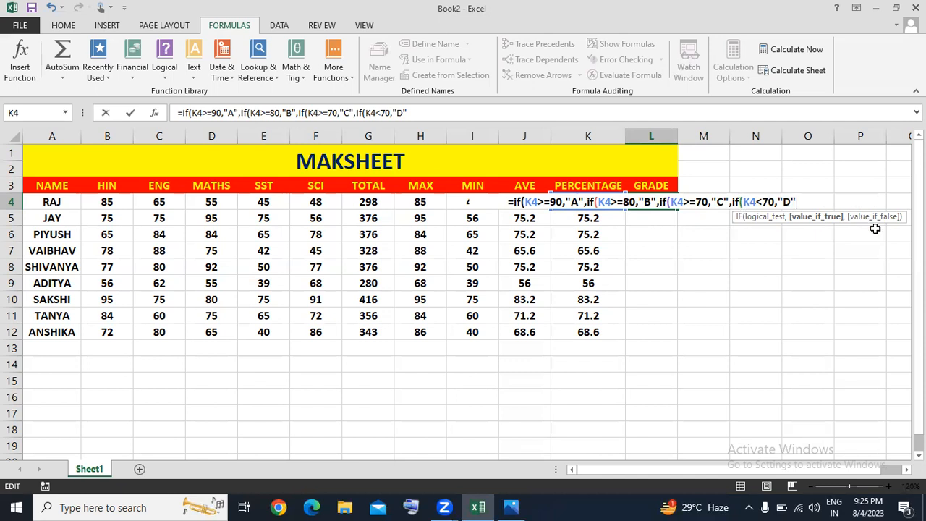
Close the L4 grade formula with four parentheses, enter it and fill it down through L12.
type("))))")
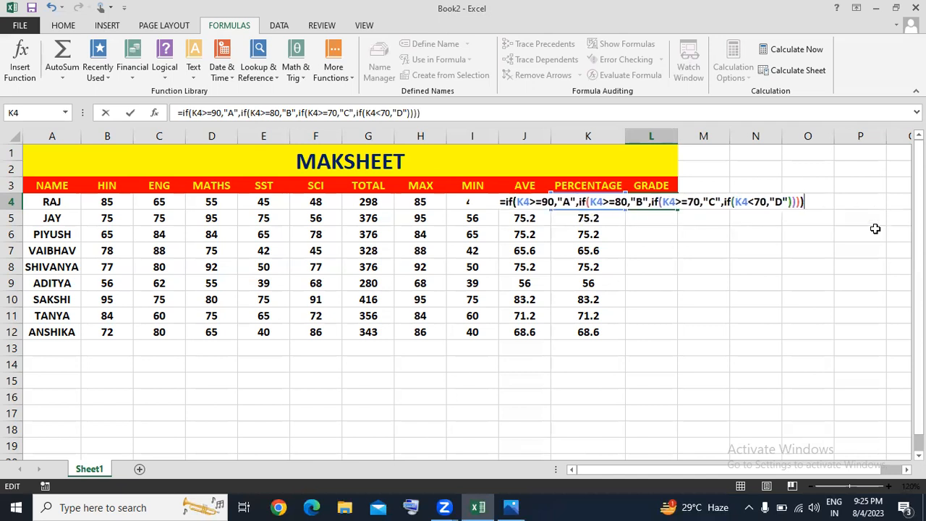
key("Return")
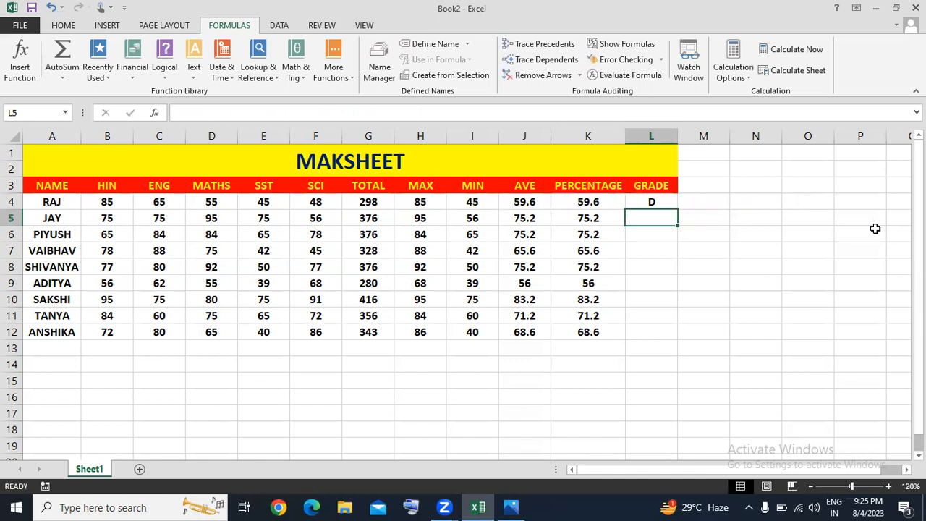
left_click(667, 202)
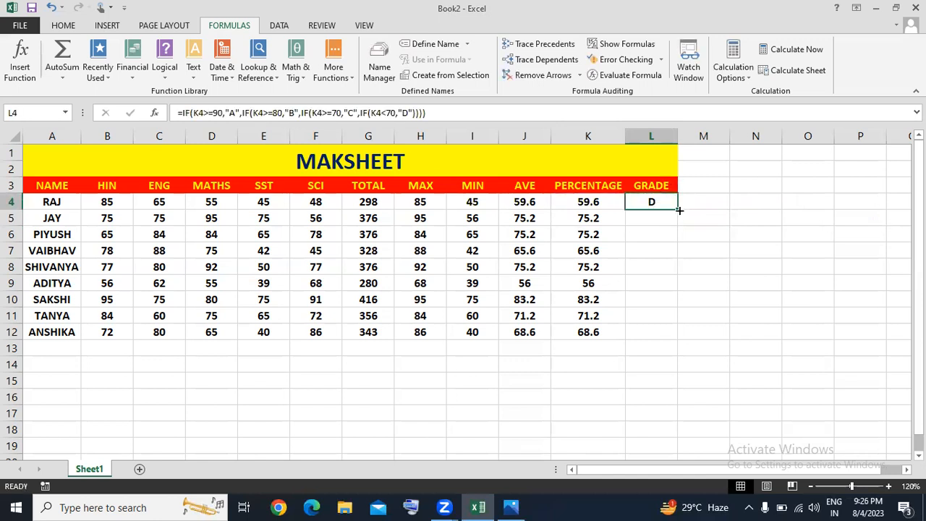
double_click(678, 209)
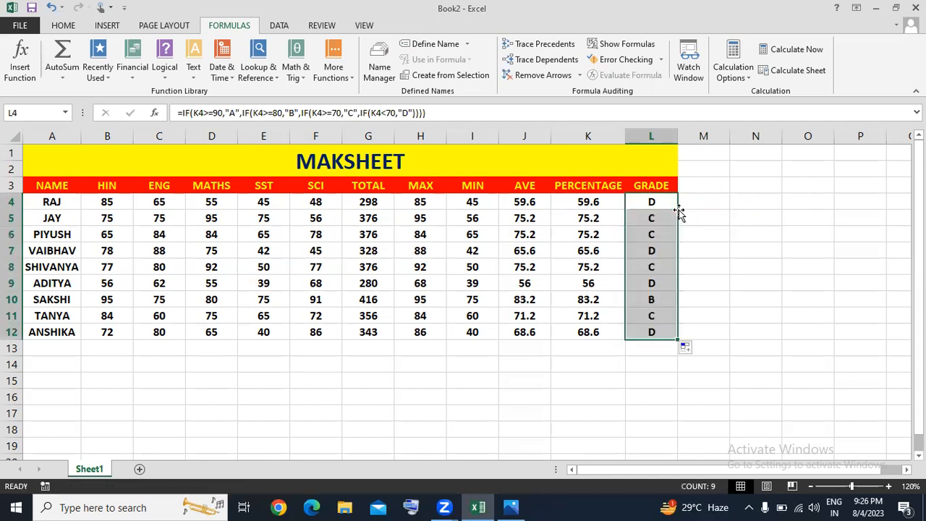
left_click(526, 298)
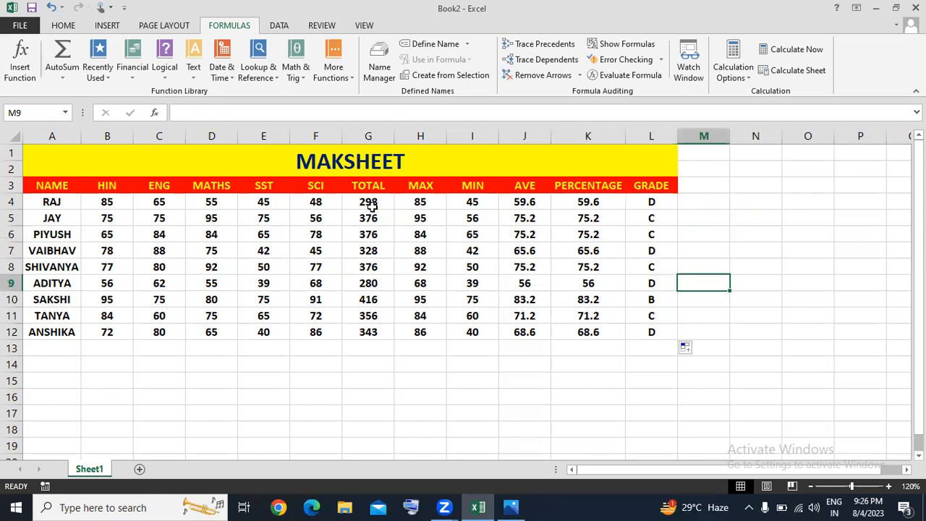
left_click_drag(365, 201, 648, 328)
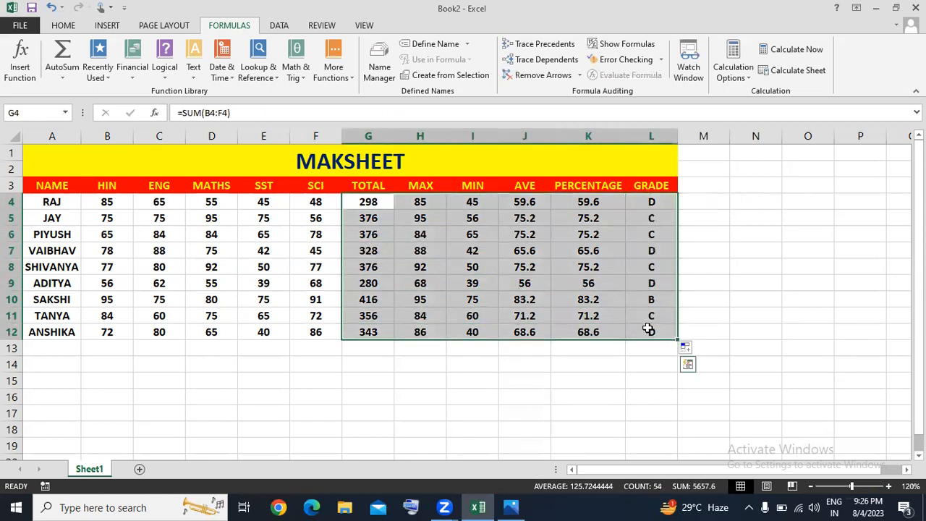
left_click(807, 313)
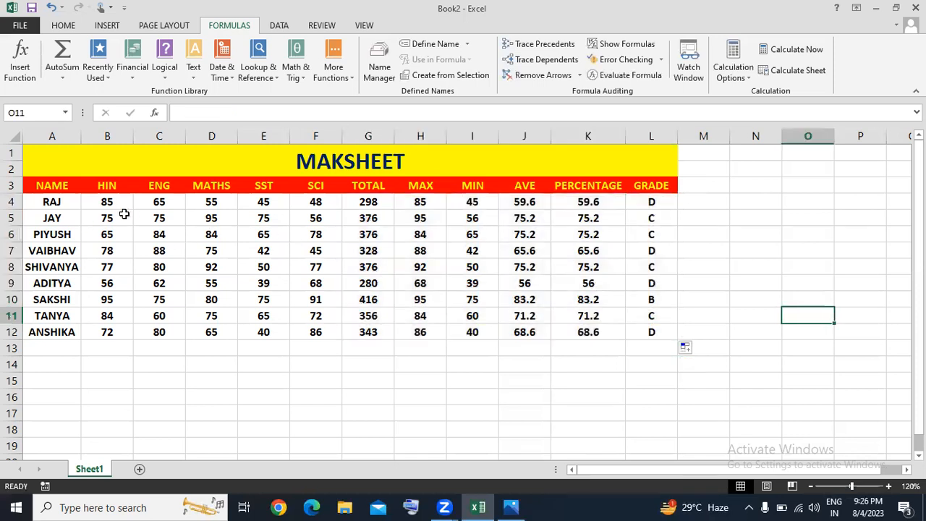
Change the English marks of the first two students to 90 in C4 and 45 in C5.
left_click(158, 213)
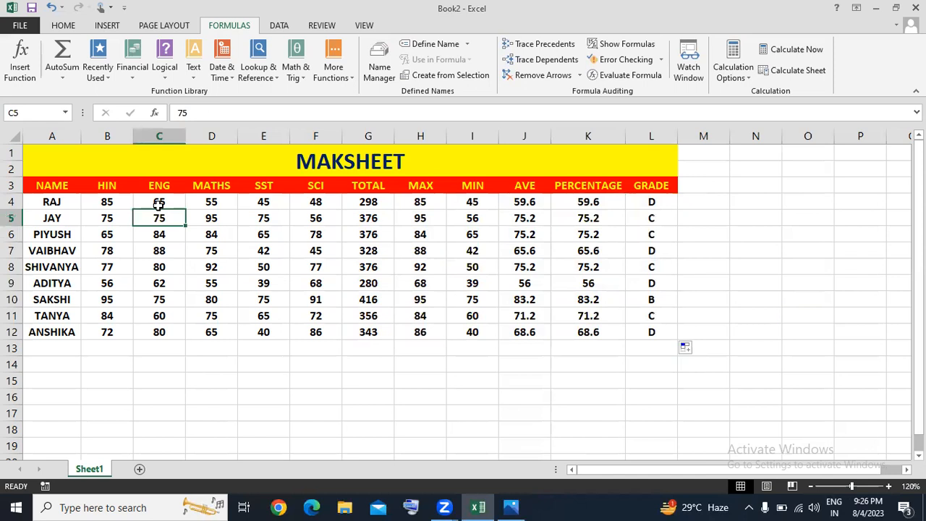
left_click(158, 205)
type("90")
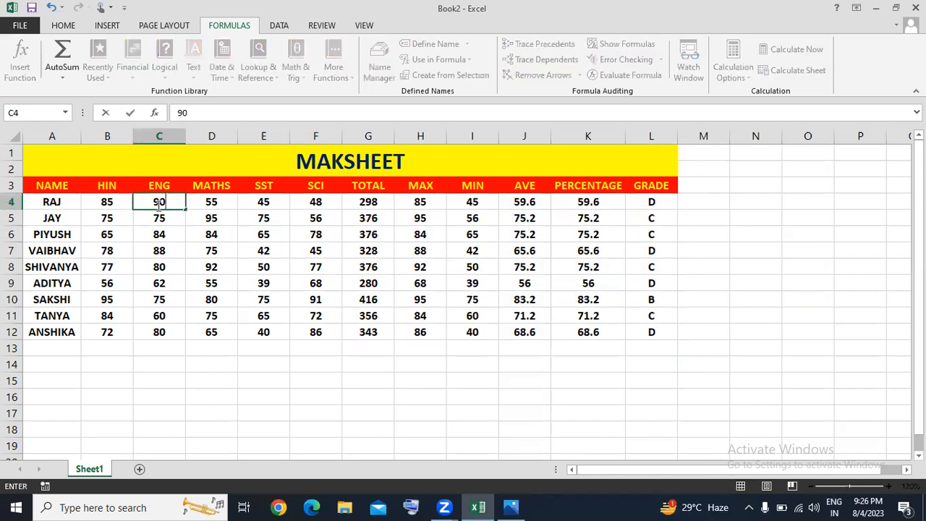
key("Return")
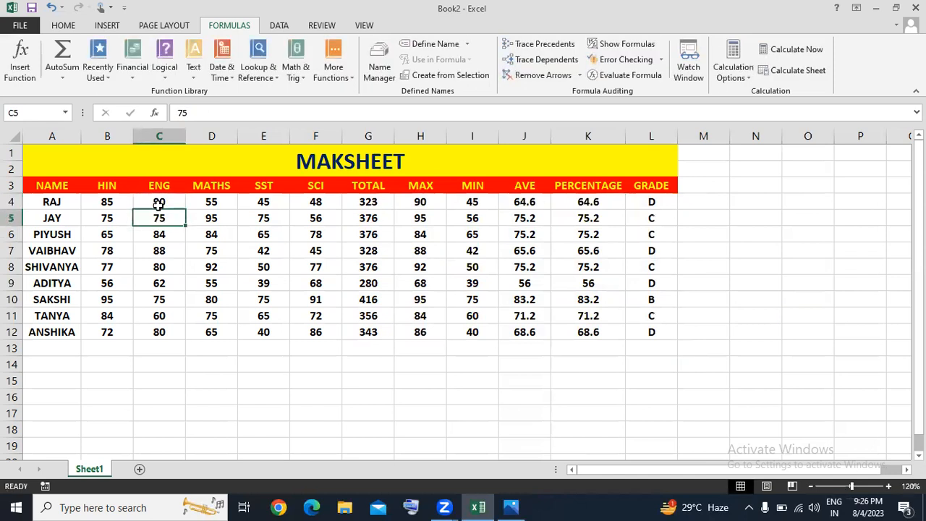
type("45")
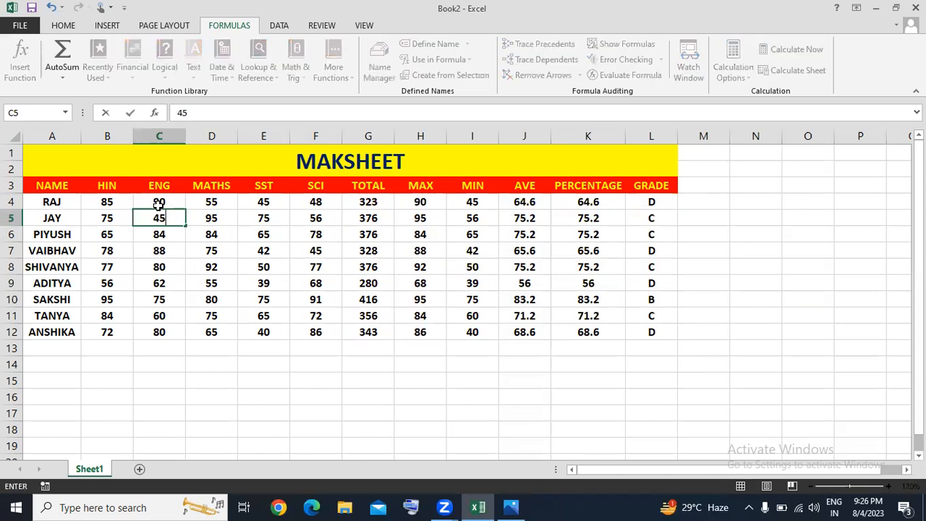
key("Return")
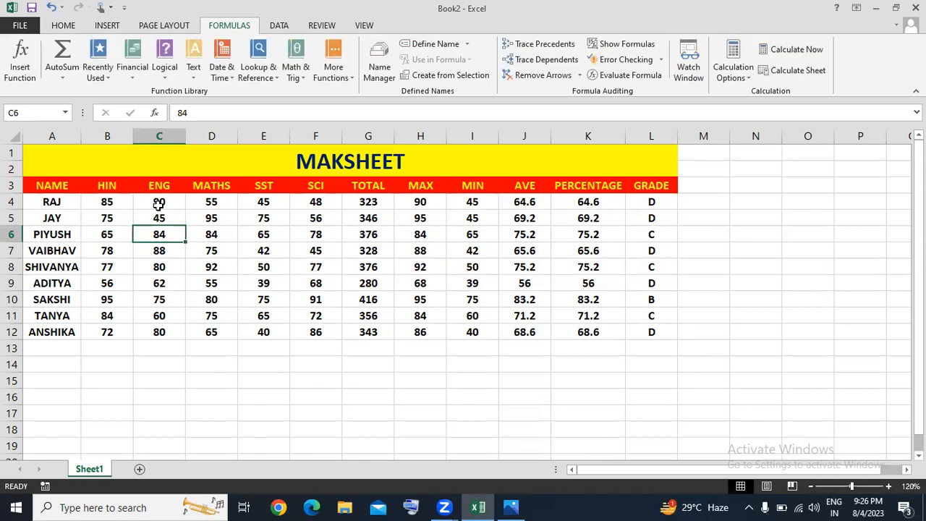
Change the fourth student's SST mark in cell E7 to 88.
key("Right")
key("Right")
key("Down")
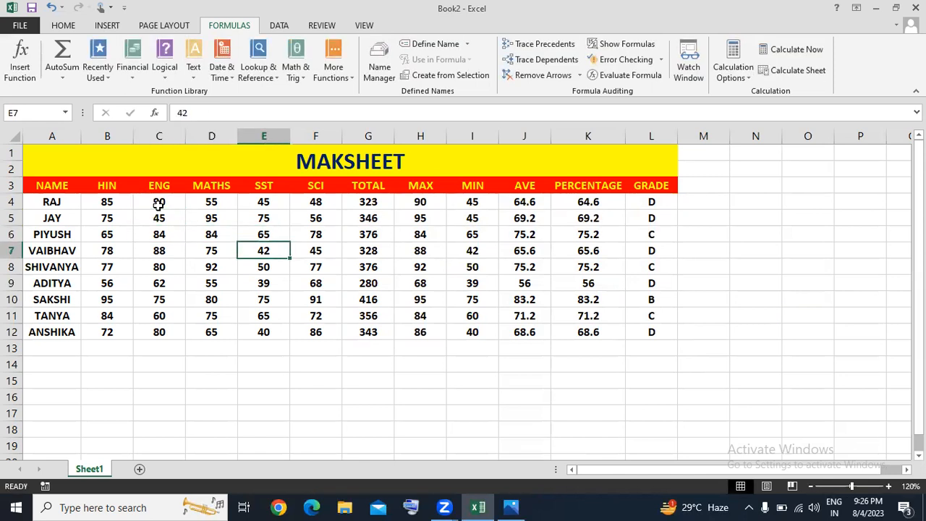
type("88")
key("Return")
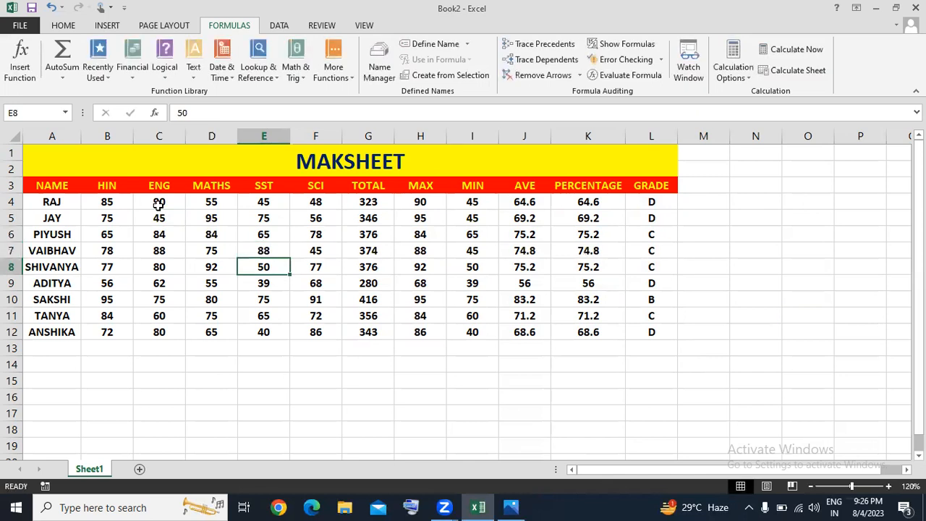
Change the sixth student's Maths mark in cell D9 to 90.
key("Down")
key("Left")
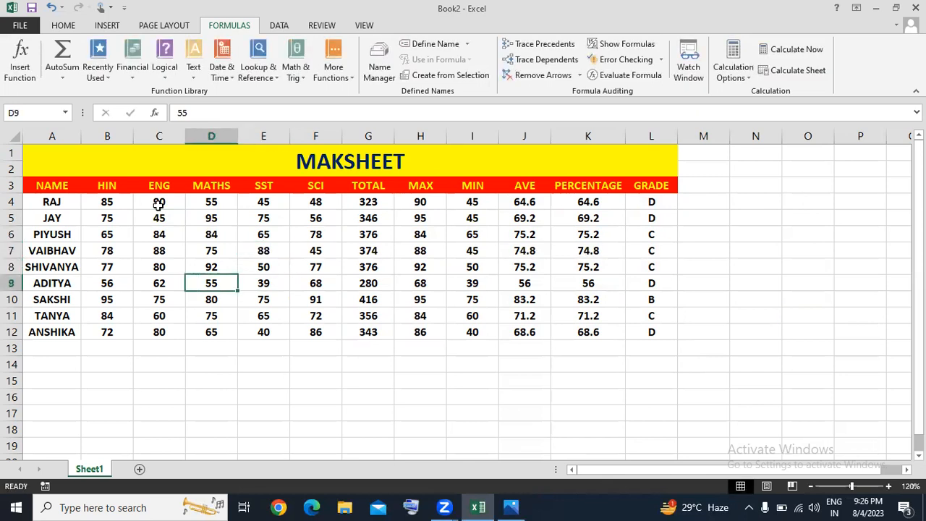
type("90")
key("Return")
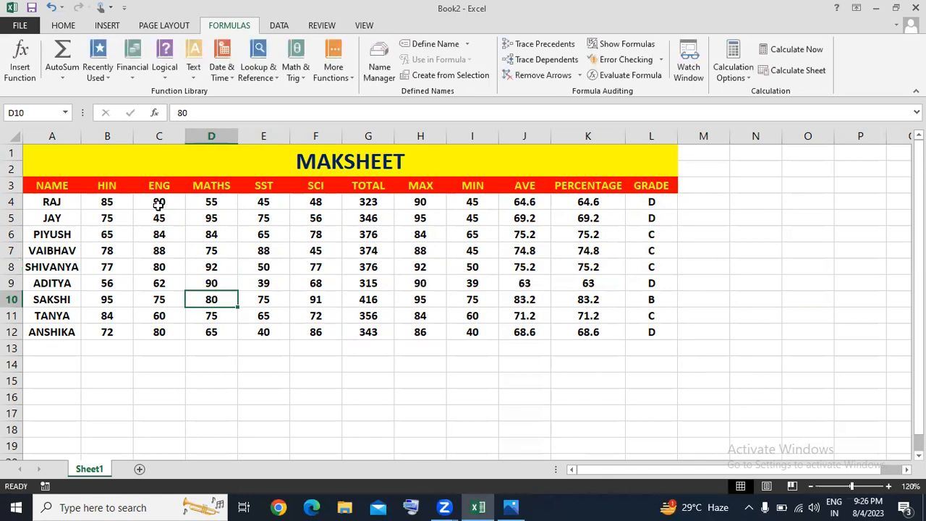
Change the SST marks of the sixth and seventh students to 85 in E9 and 99 in E10.
key("Up")
key("Right")
type("85")
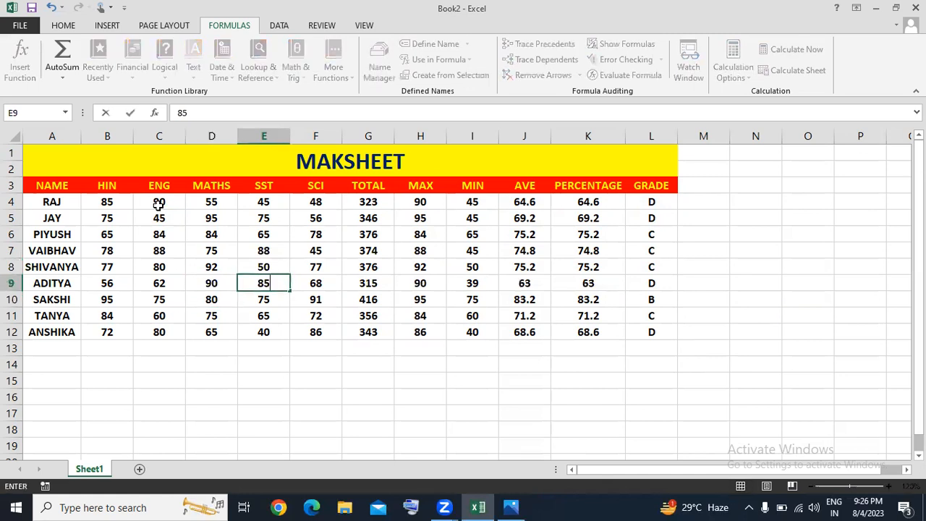
key("Return")
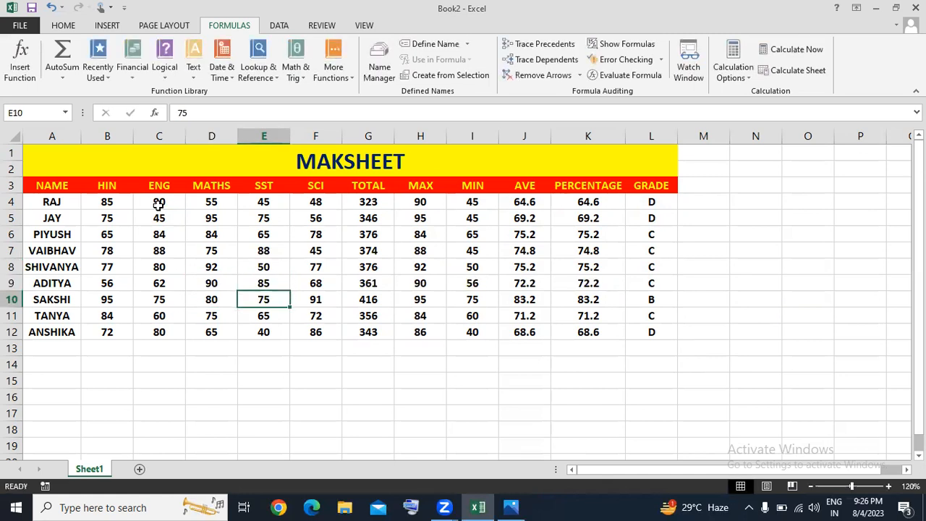
type("99")
key("Return")
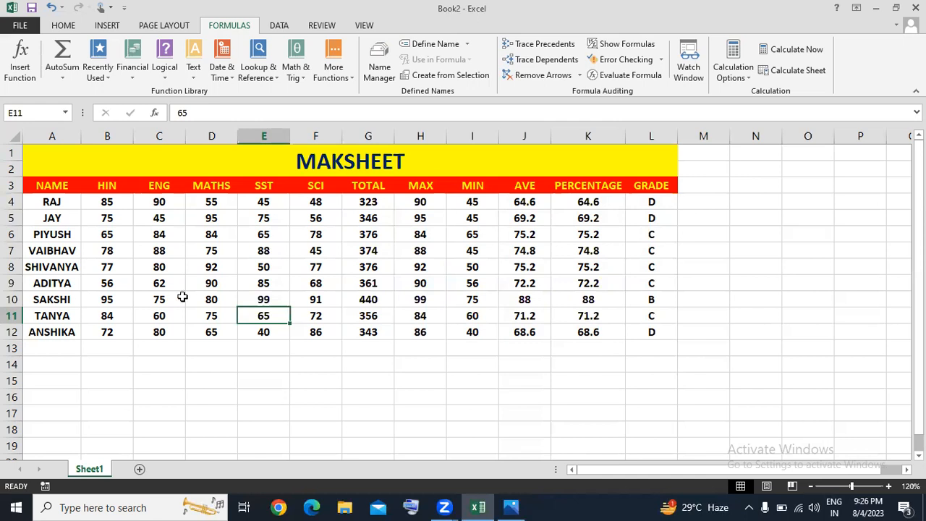
Enter =count(A4:L12) in cell G14 to count the numeric cells of the marksheet.
left_click(388, 364)
type("=")
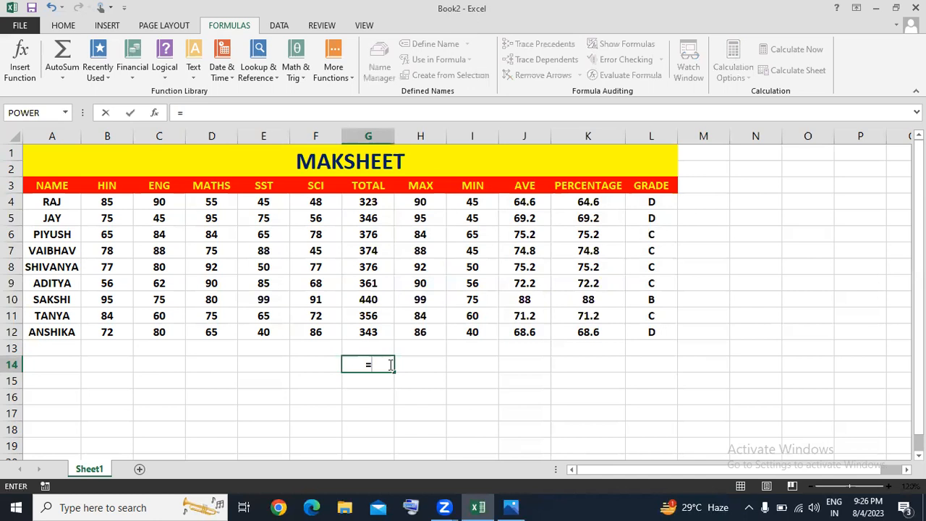
type("count")
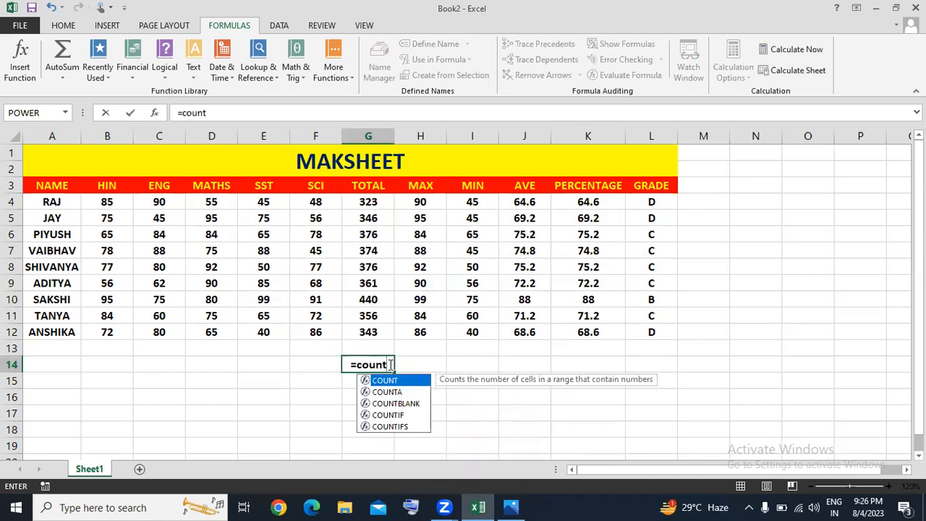
type("(")
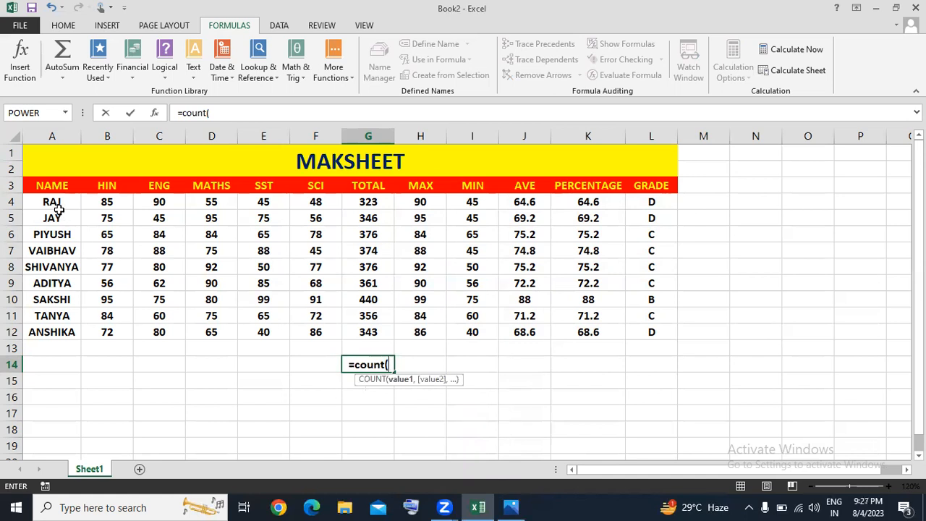
left_click_drag(58, 209, 637, 326)
type(")")
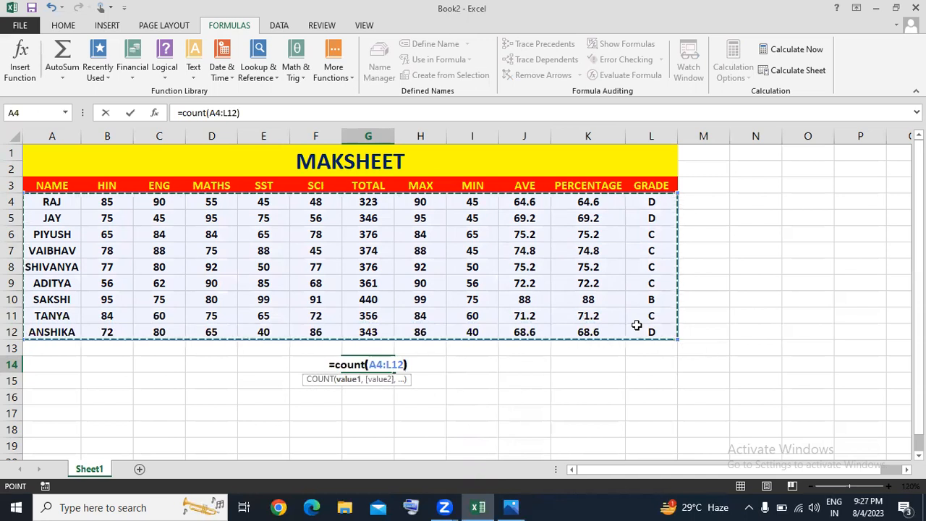
key("Return")
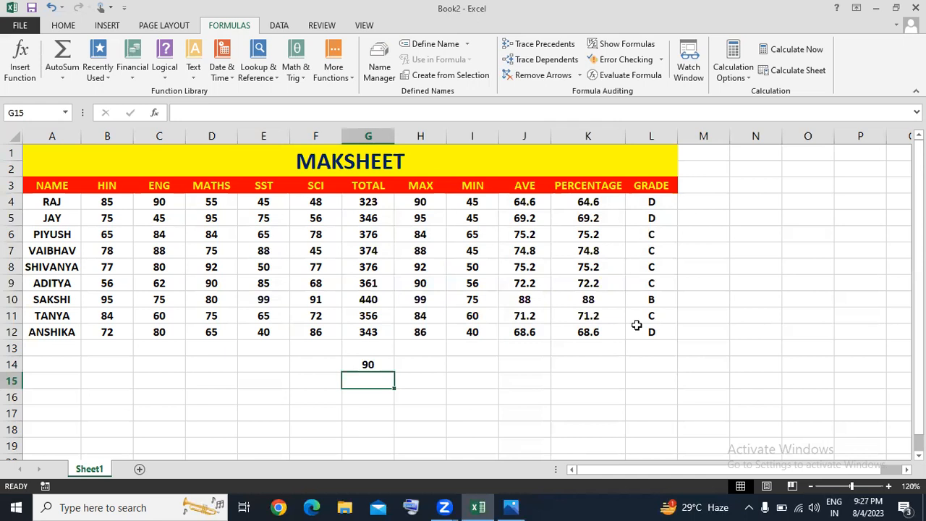
Enter a COUNTA formula over A4:L12 in cell G15 to count the non-empty cells.
type("=")
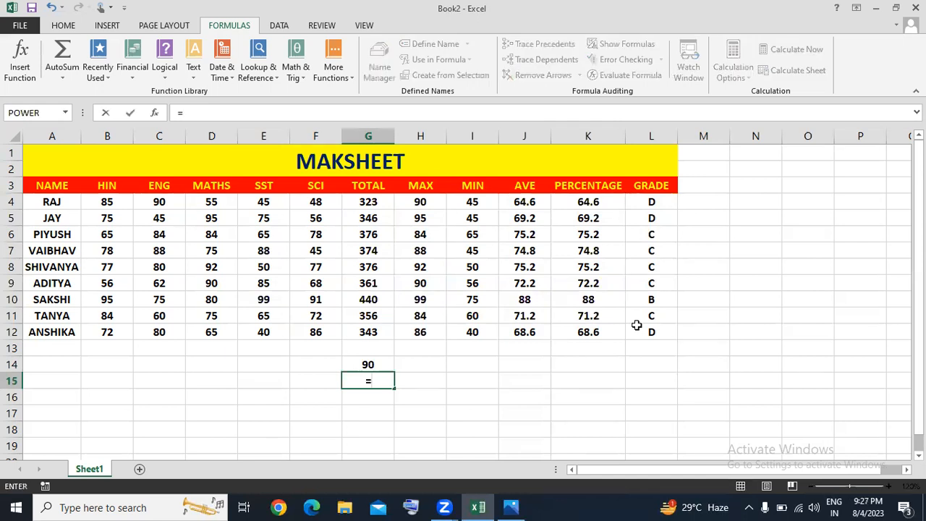
type("counta")
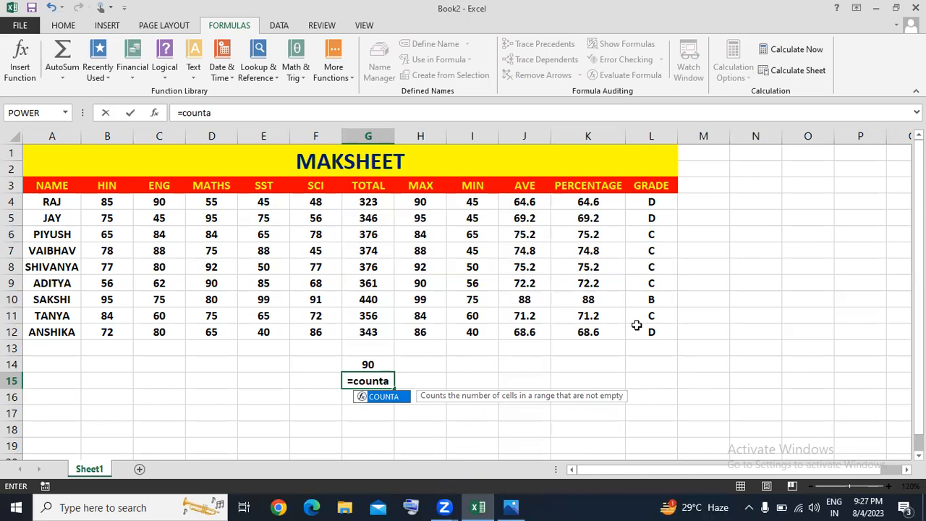
type("(")
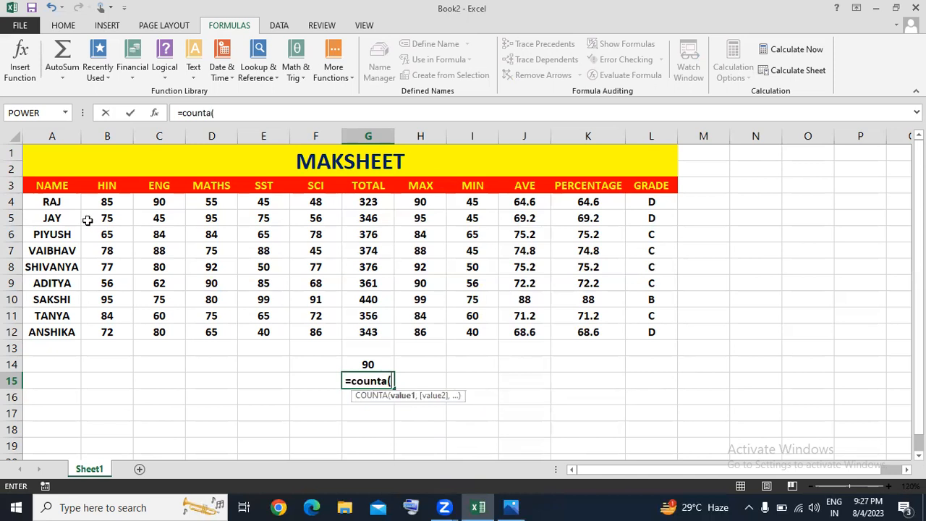
left_click(69, 205)
left_click_drag(69, 206, 624, 333)
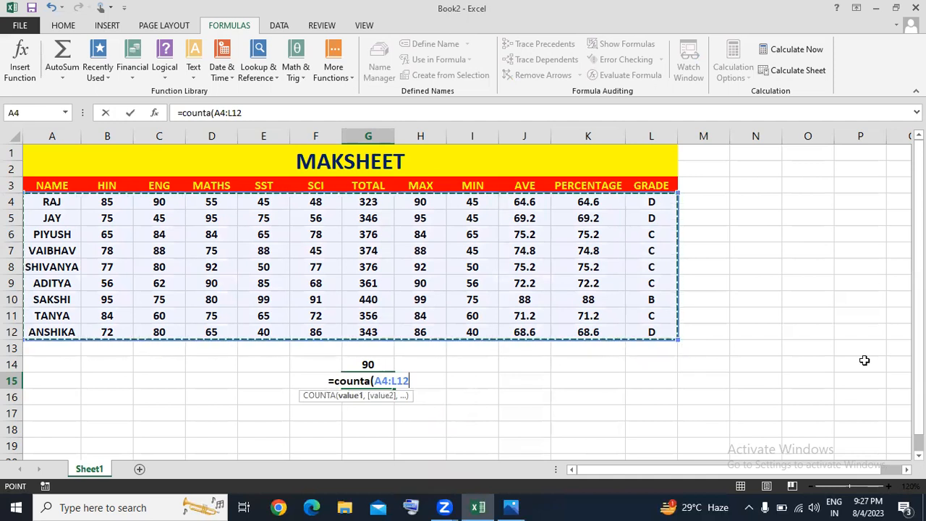
key("Return")
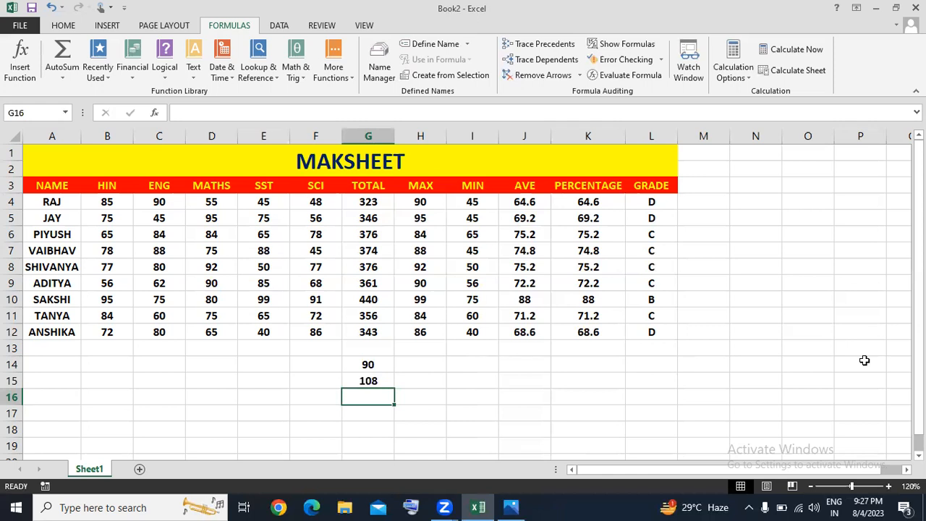
Enter a COUNTBLANK formula over the marksheet data A4:L12 in cell G16 to count the empty cells.
type("=co")
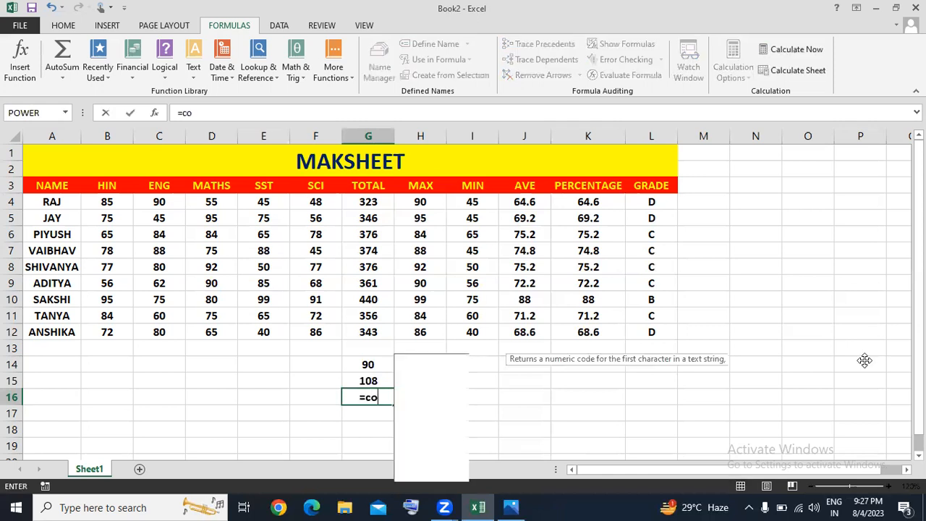
type("untblank")
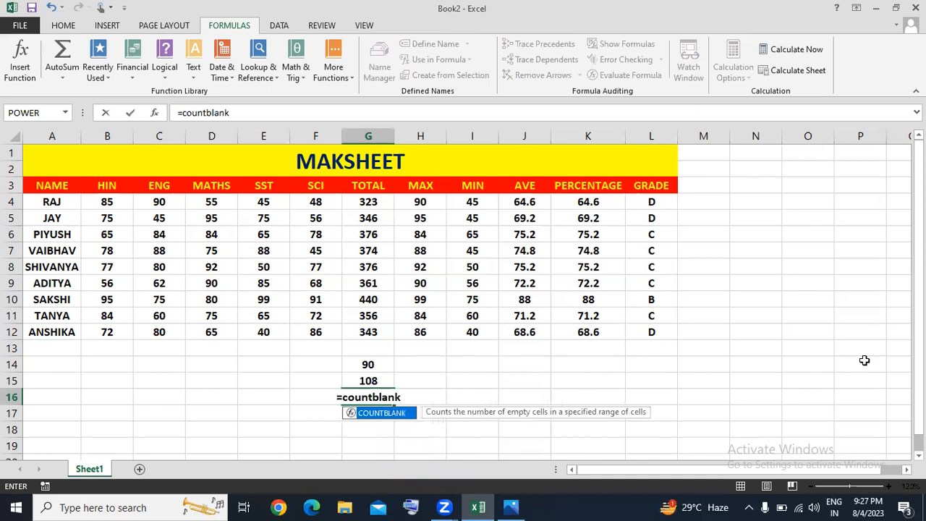
type("(")
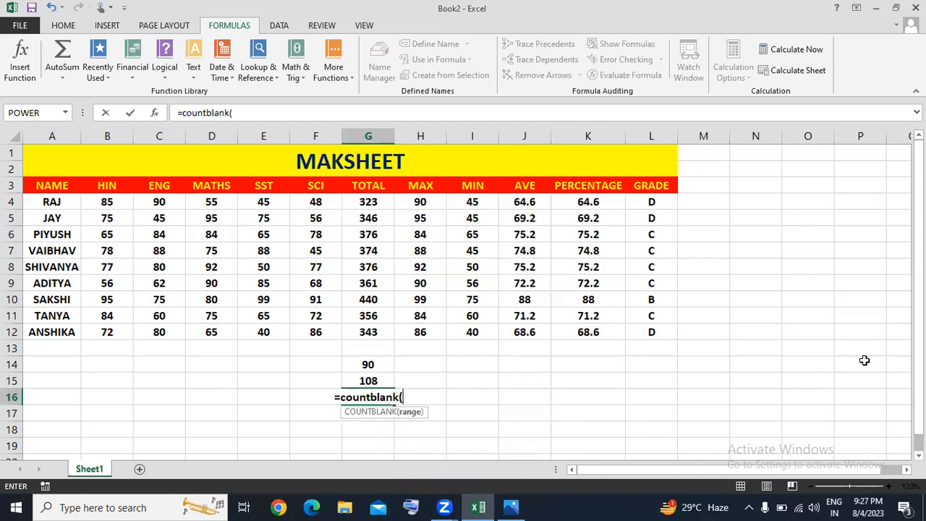
left_click_drag(69, 203, 643, 335)
type(")")
key("Return")
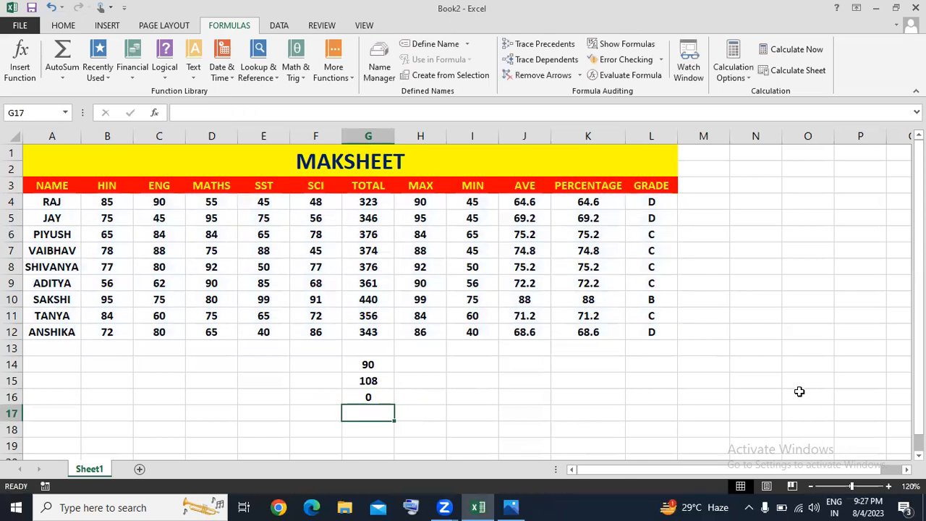
Review the COUNT formula in G14 and compare it with the text entries in the NAME column.
left_click(302, 367)
key("Right")
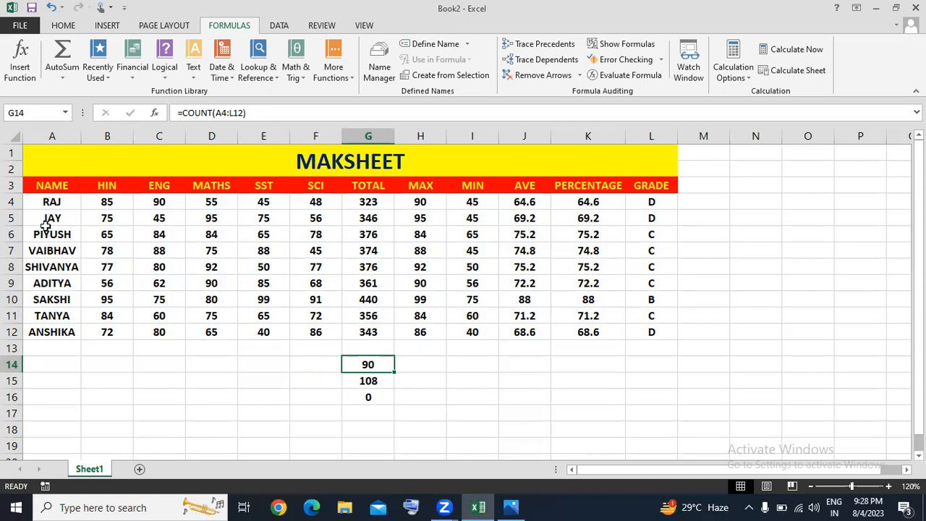
left_click_drag(48, 202, 51, 350)
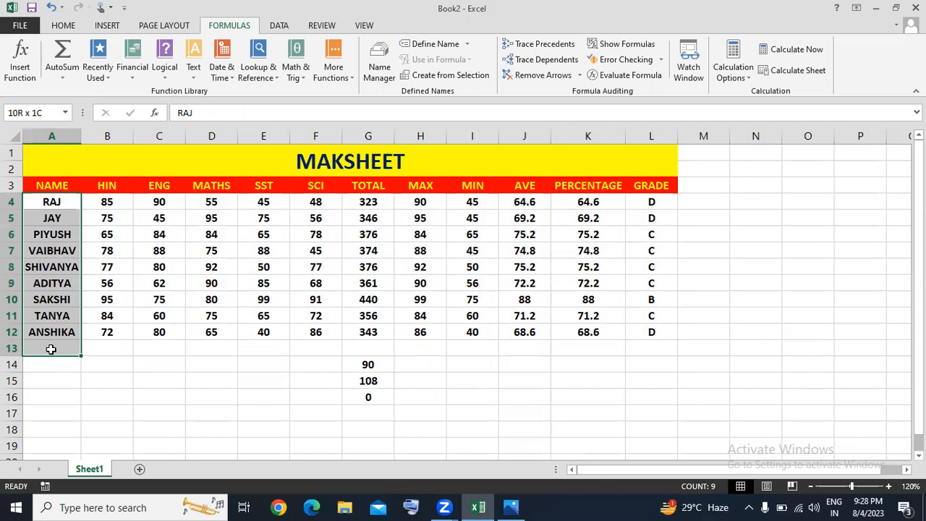
left_click_drag(52, 349, 52, 349)
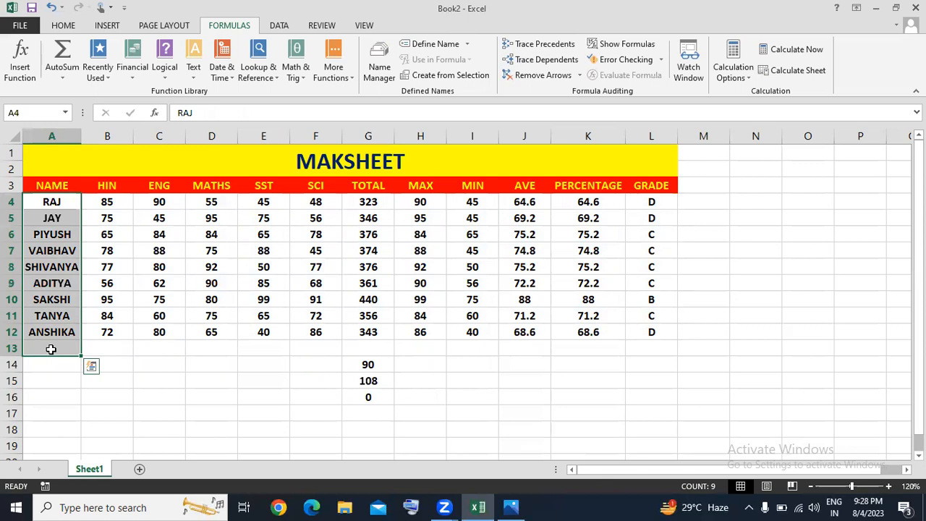
Examine the cells along the first student's row, and review the COUNTA formula in G15.
key("Right")
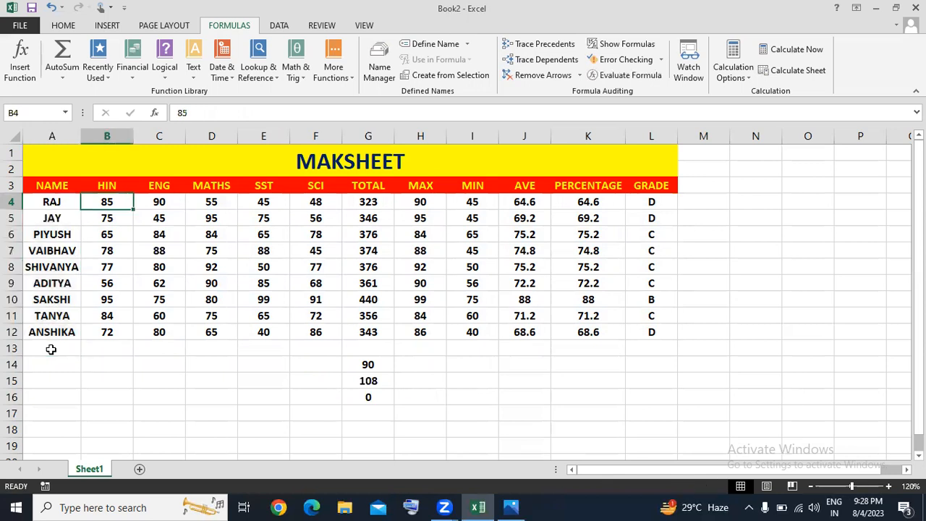
key("Right")
key("Right")
key("Right")
key("Right")
key("Right")
key("Right")
key("Right")
key("Right")
key("Right")
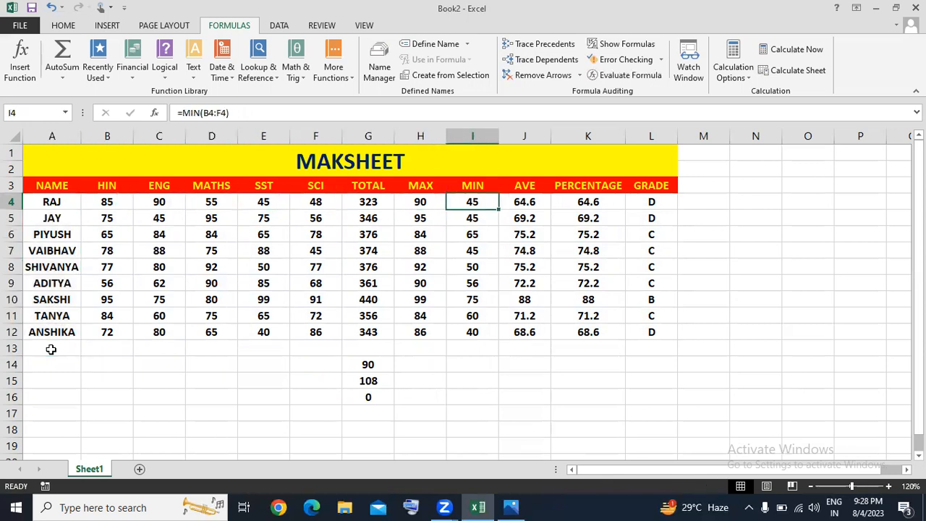
key("Down")
key("Down")
key("Down")
key("Down")
key("Down")
key("Down")
key("Down")
key("Down")
key("Left")
key("Left")
key("Left")
key("Left")
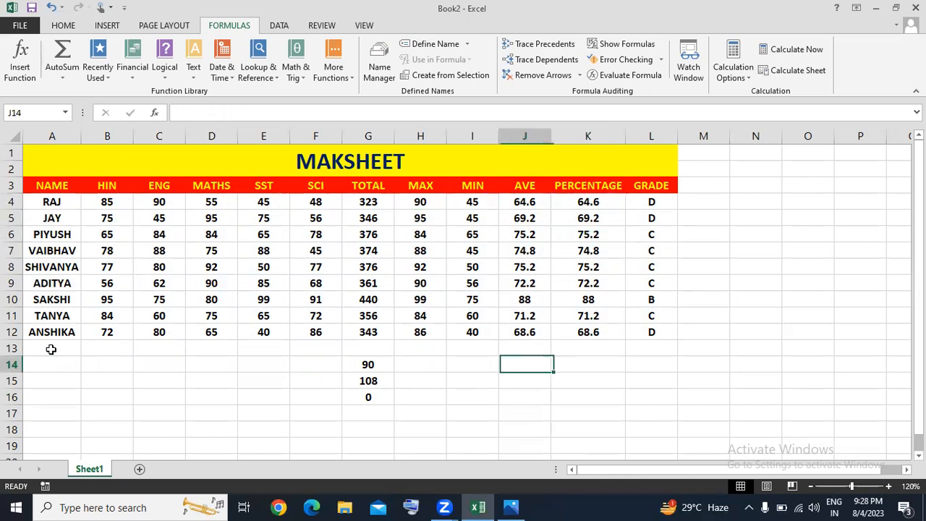
key("Down")
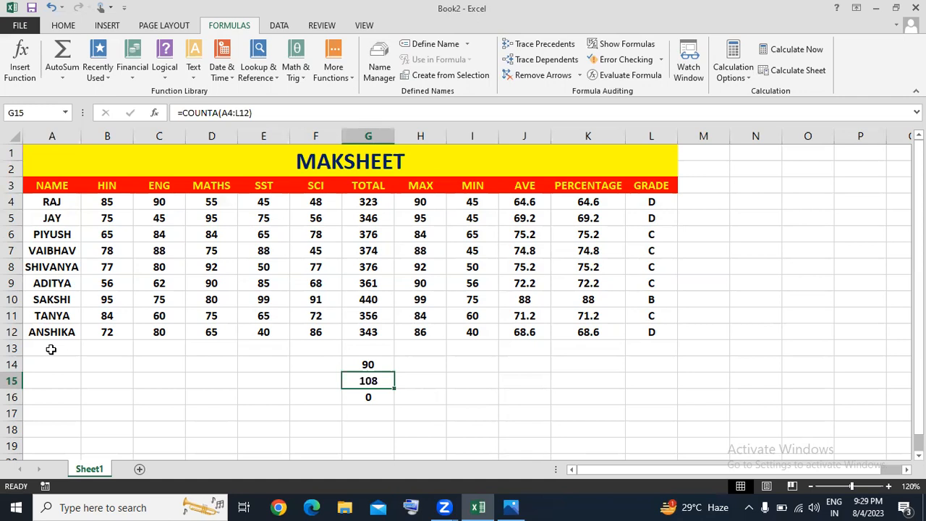
Examine the cells up the TOTAL column and across the fourth student's MAX and MIN results.
key("Up")
key("Up")
key("Up")
key("Up")
key("Up")
key("Up")
key("Up")
key("Up")
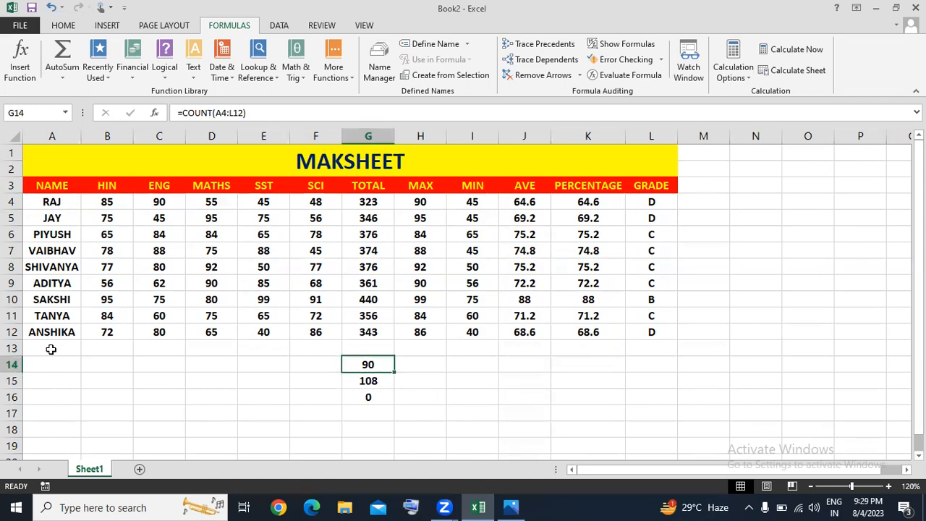
key("Up")
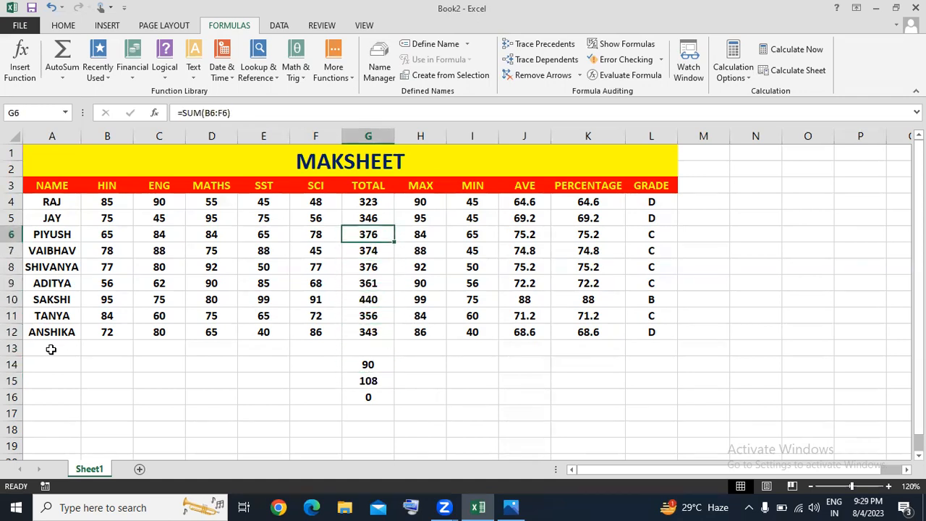
key("Down")
key("Right")
key("Right")
key("Right")
key("Right")
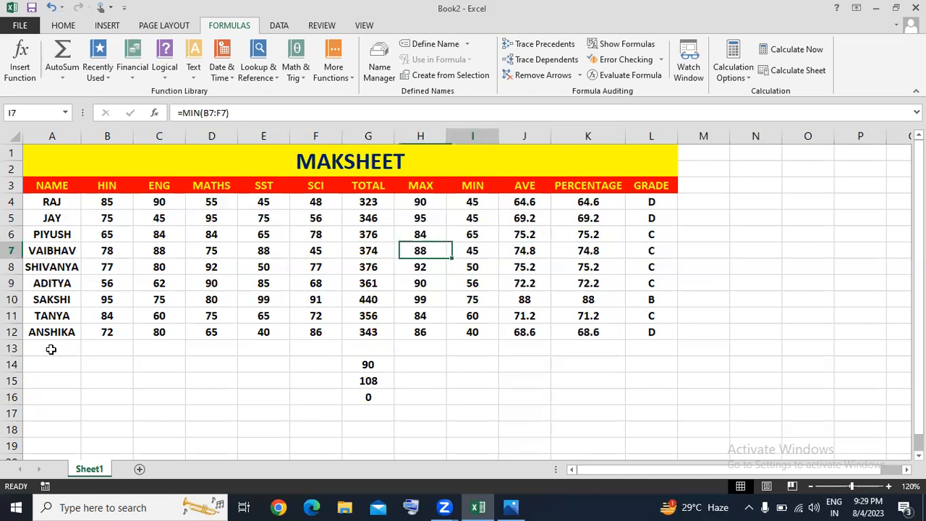